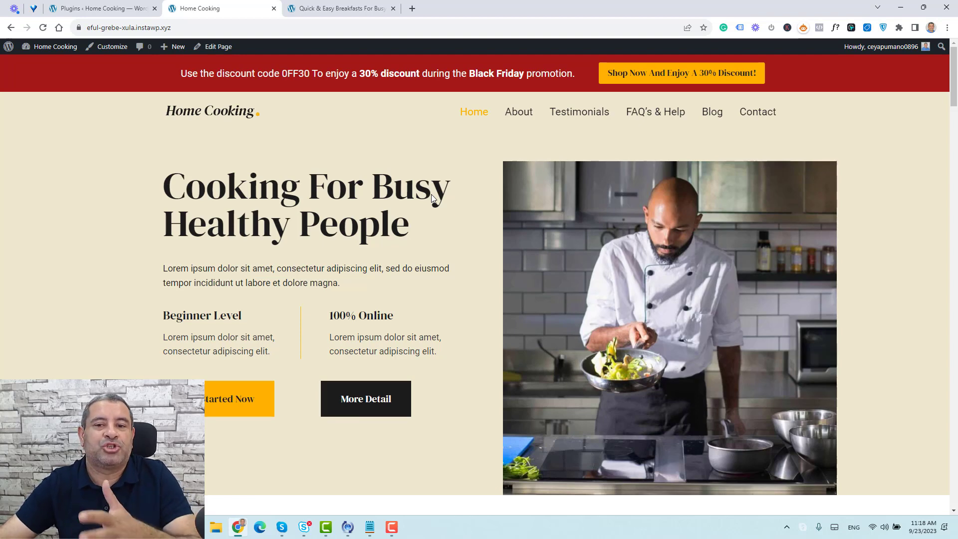
Browse the site's About and Blog pages and the "Quick & Easy Breakfasts For Busy Families" post to examine the announcement bar.
{"action": "left_click", "coordinate": [516, 113]}
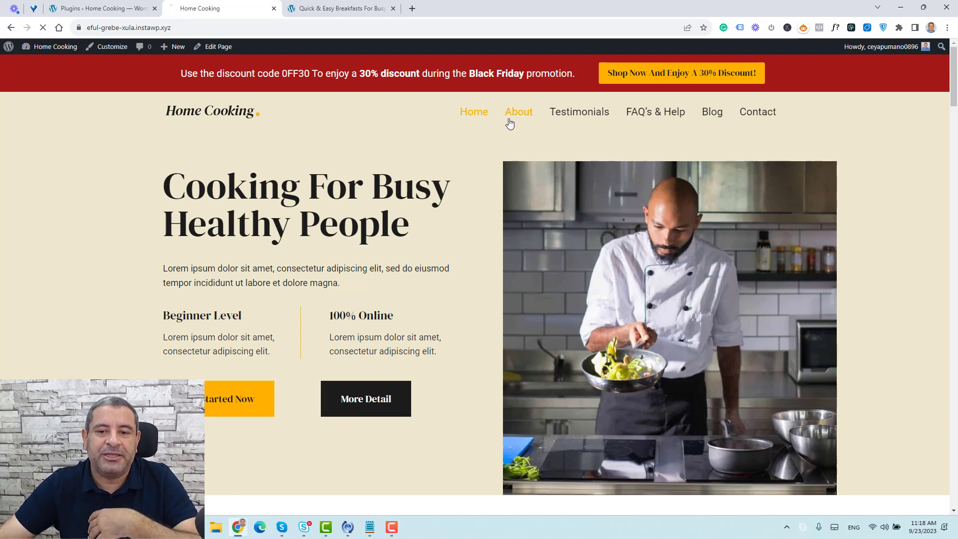
{"action": "scroll", "coordinate": [447, 190], "scroll_direction": "down", "scroll_amount": 10}
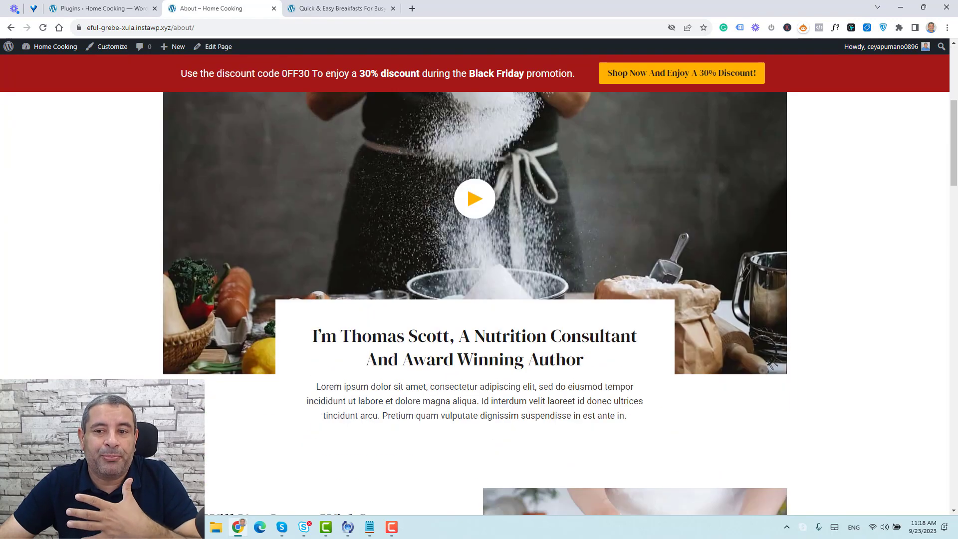
{"action": "scroll", "coordinate": [655, 131], "scroll_direction": "up", "scroll_amount": 10}
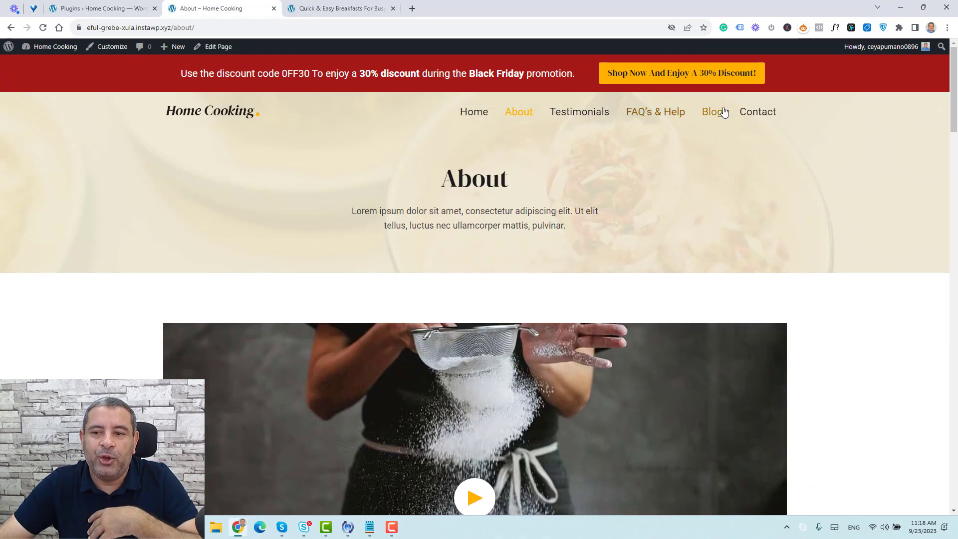
{"action": "left_click", "coordinate": [711, 112]}
{"action": "scroll", "coordinate": [440, 210], "scroll_direction": "down", "scroll_amount": 1}
{"action": "scroll", "coordinate": [440, 210], "scroll_direction": "down", "scroll_amount": 5}
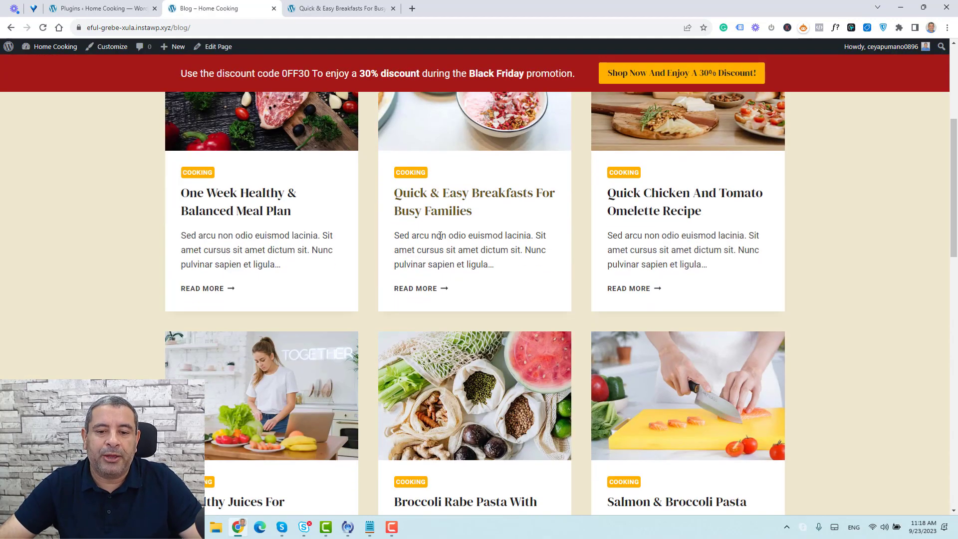
{"action": "left_click", "coordinate": [440, 217]}
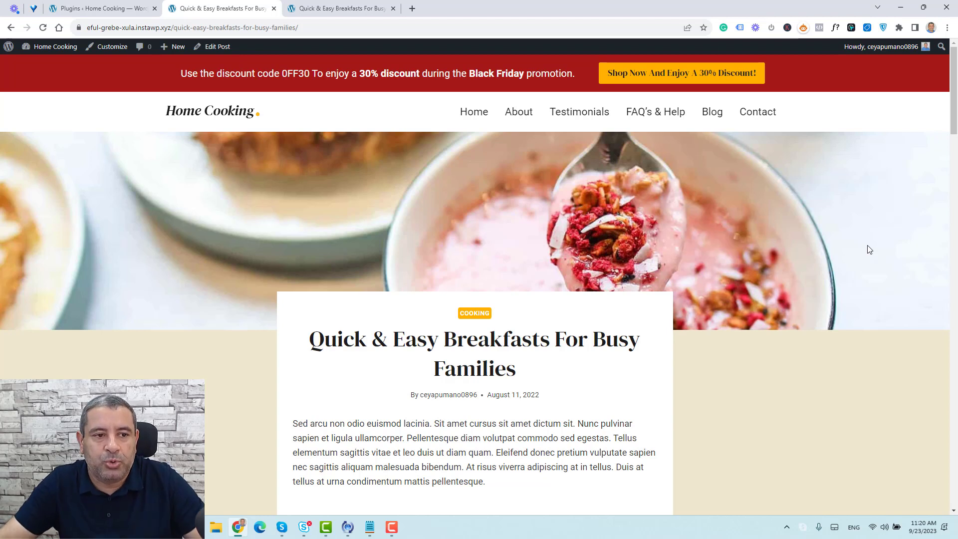
Review the installed plugins in the WordPress admin, checking the entry for the Kadence Pro theme addon.
{"action": "left_click", "coordinate": [80, 8]}
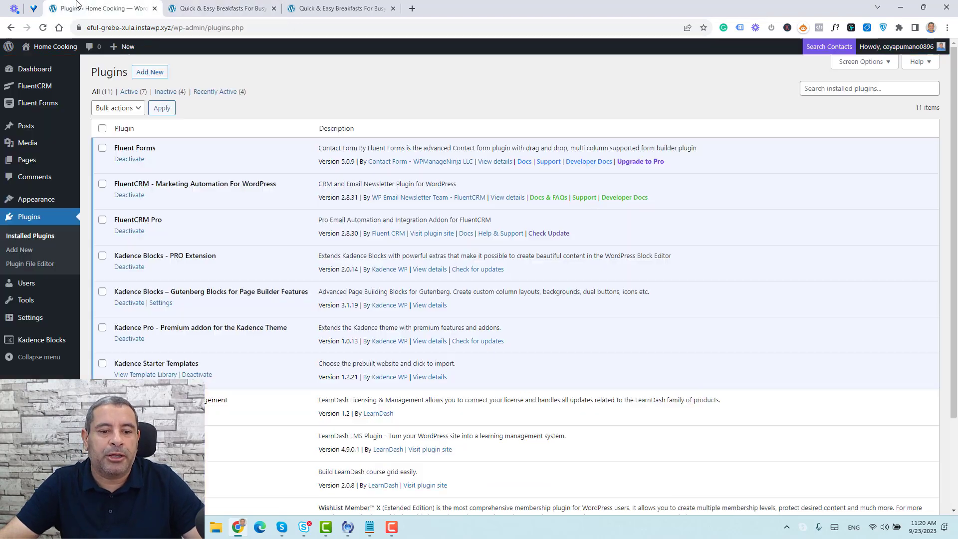
{"action": "double_click", "coordinate": [218, 329]}
{"action": "triple_click", "coordinate": [217, 329]}
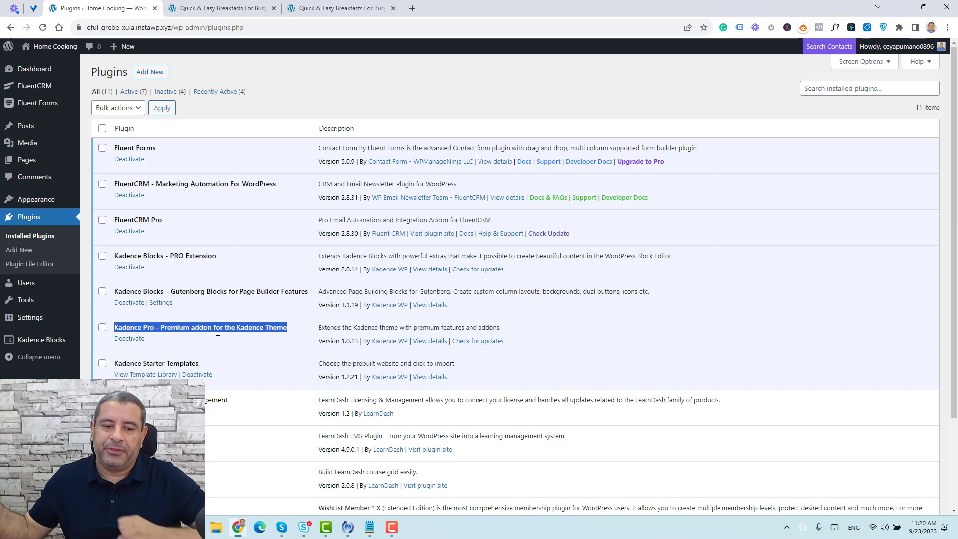
{"action": "left_click", "coordinate": [218, 332]}
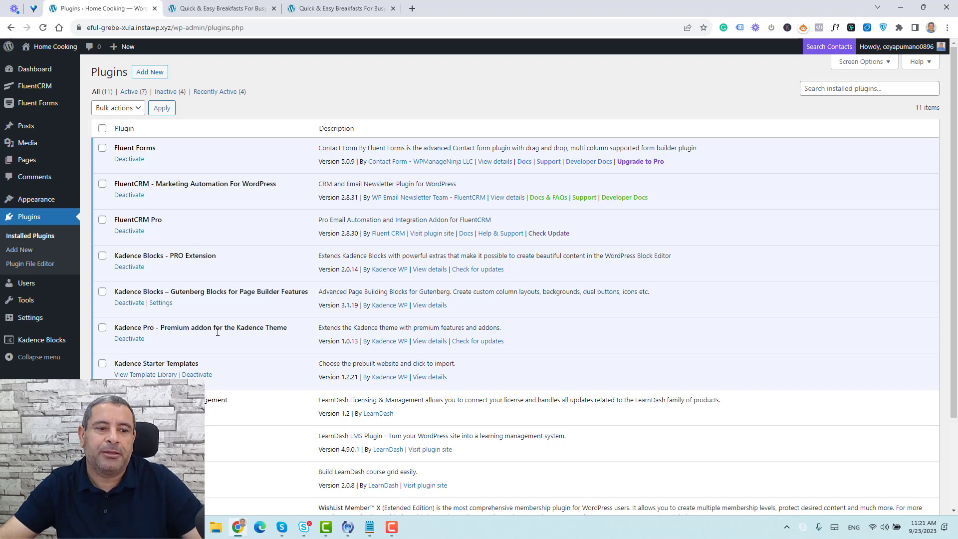
Open the Kadence theme settings and switch the Hooked Elements pro addon off and on again.
{"action": "mouse_move", "coordinate": [48, 203]}
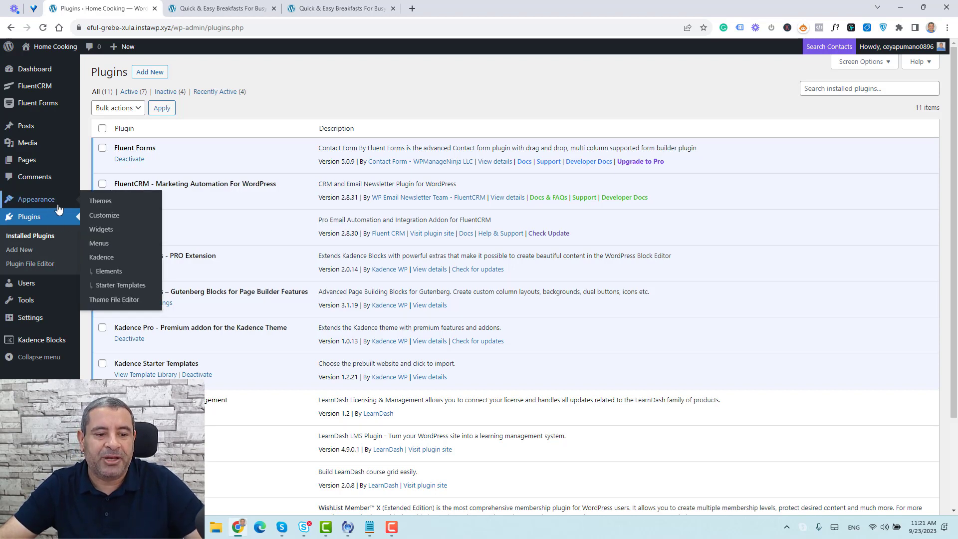
{"action": "left_click", "coordinate": [102, 258]}
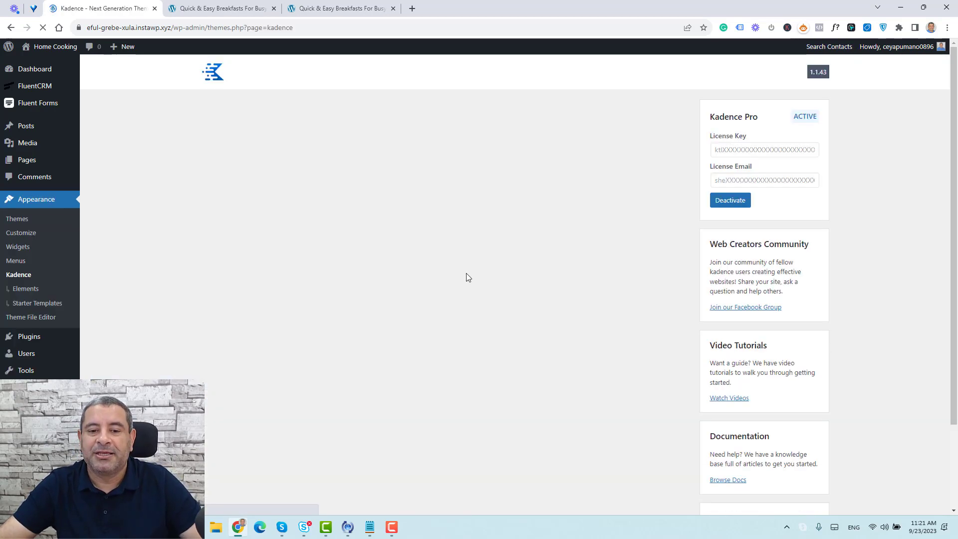
{"action": "scroll", "coordinate": [468, 277], "scroll_direction": "down", "scroll_amount": 4}
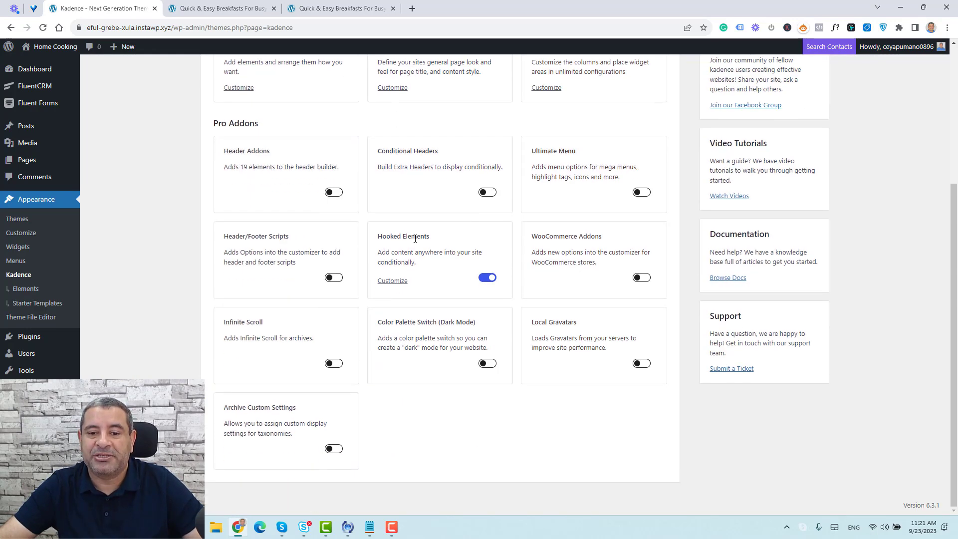
{"action": "left_click", "coordinate": [487, 277]}
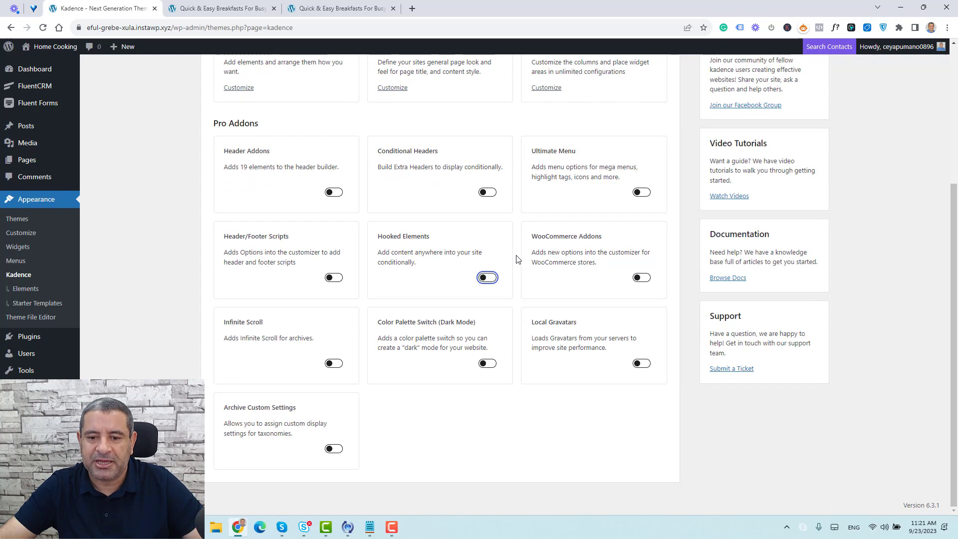
{"action": "left_click", "coordinate": [487, 277]}
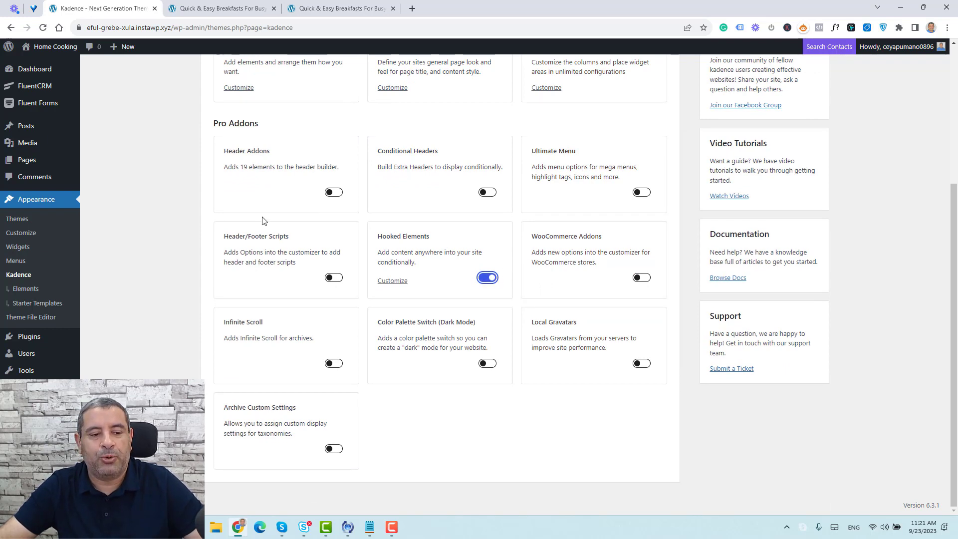
Open the Kadence Elements list and unpublish the existing Black Friday element.
{"action": "left_click", "coordinate": [33, 290]}
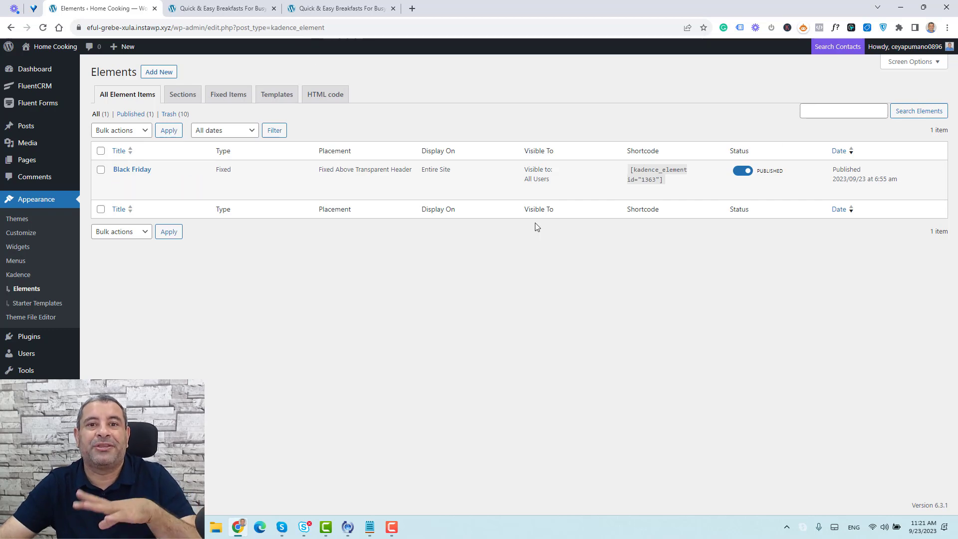
{"action": "left_click", "coordinate": [744, 175]}
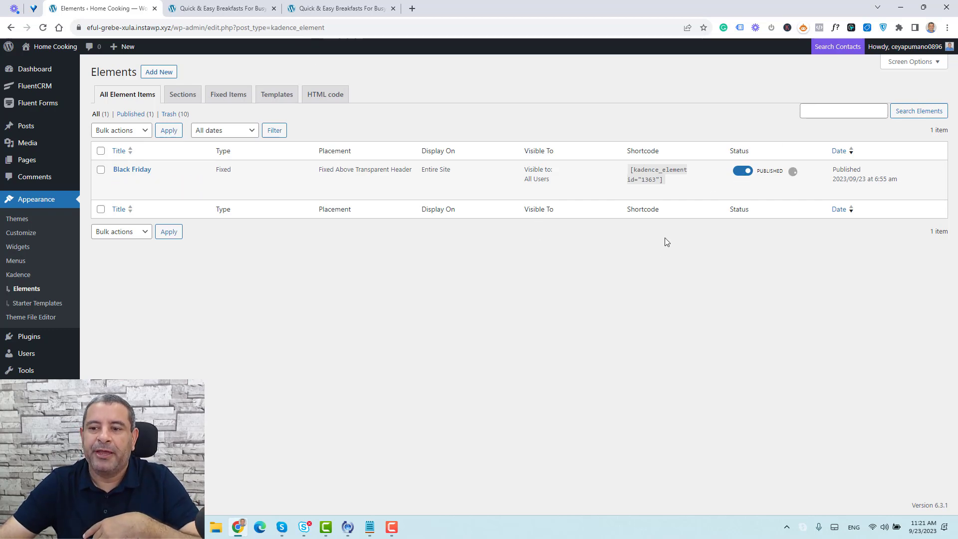
Add a new element of the Fixed Section type and title it "Black Friday Promotion".
{"action": "left_click", "coordinate": [160, 72]}
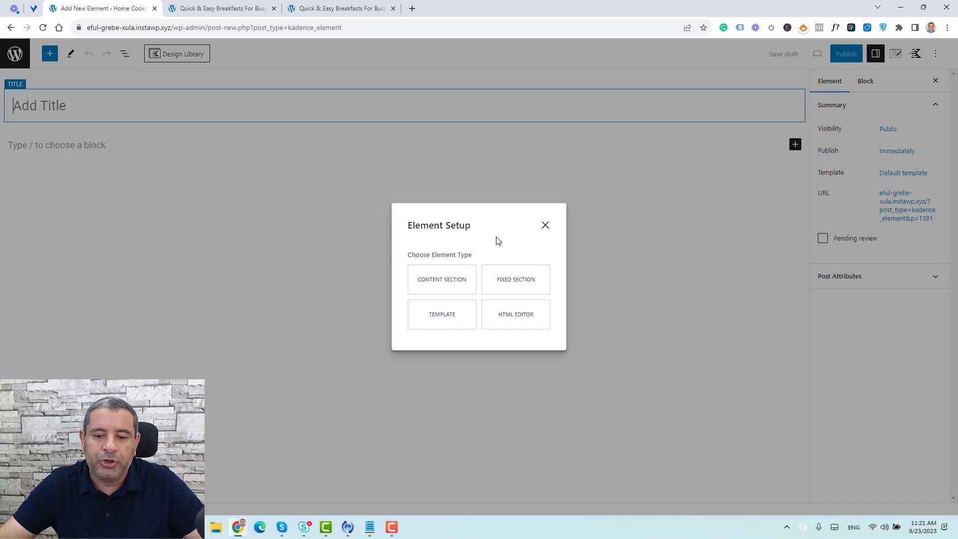
{"action": "left_click", "coordinate": [517, 285]}
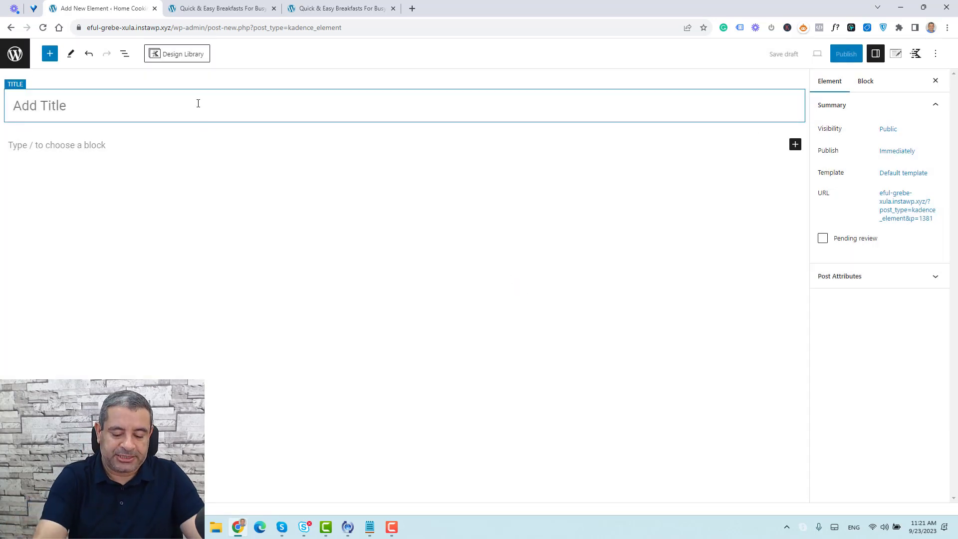
{"action": "type", "text": "bLAC"}
{"action": "key", "text": "BackSpace"}
{"action": "key", "text": "BackSpace"}
{"action": "key", "text": "BackSpace"}
{"action": "key", "text": "BackSpace"}
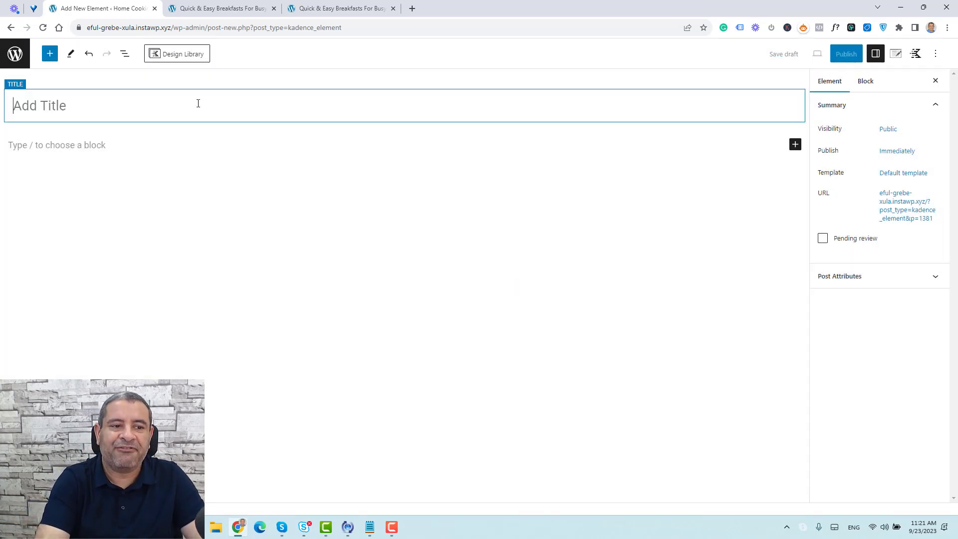
{"action": "type", "text": "Black Fri"}
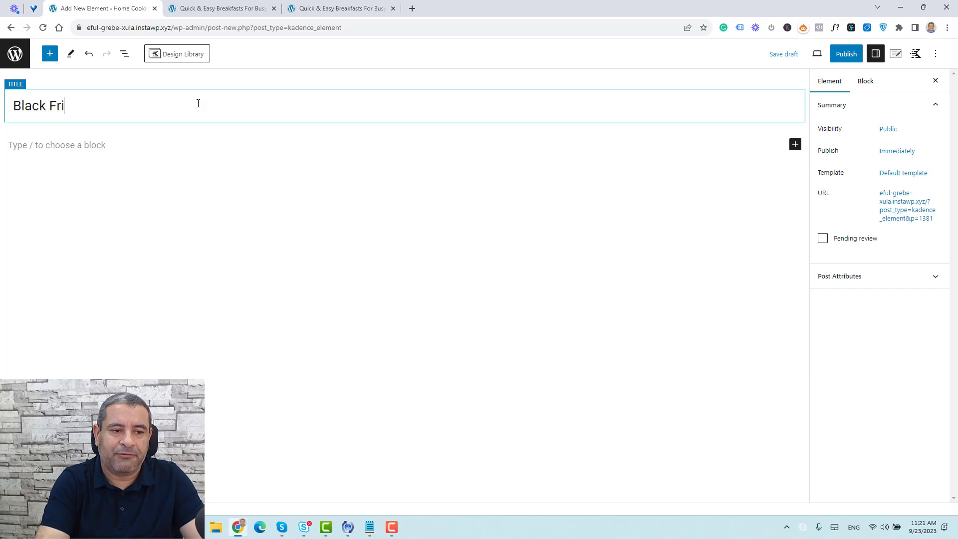
{"action": "type", "text": "day Prm"}
{"action": "key", "text": "BackSpace"}
{"action": "key", "text": "BackSpace"}
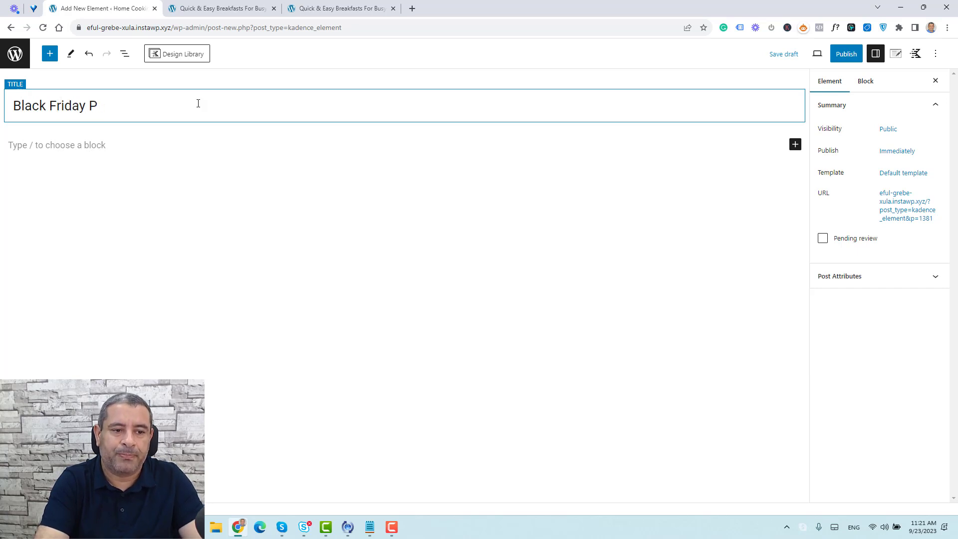
{"action": "type", "text": "romotop"}
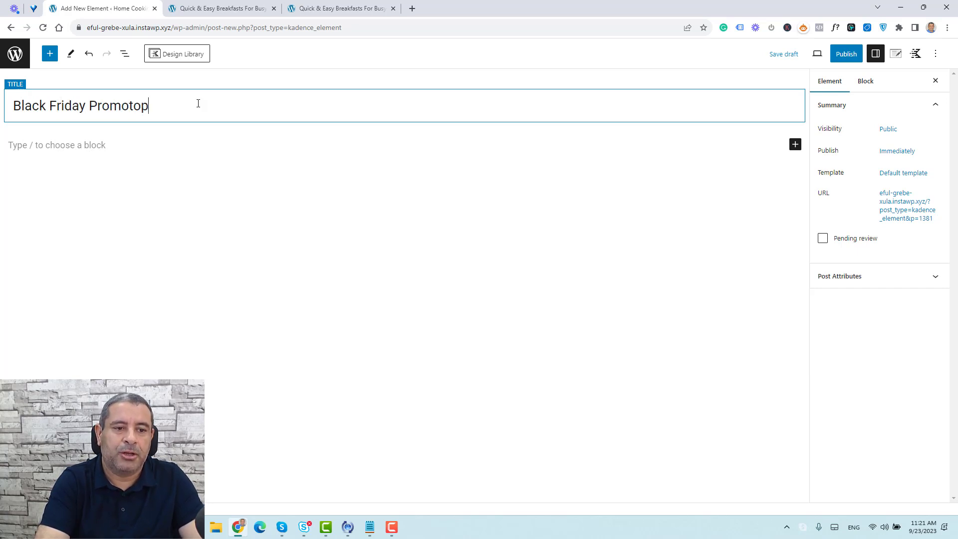
{"action": "key", "text": "BackSpace"}
{"action": "key", "text": "BackSpace"}
{"action": "type", "text": "oi"}
{"action": "key", "text": "BackSpace"}
{"action": "key", "text": "BackSpace"}
{"action": "type", "text": "ion"}
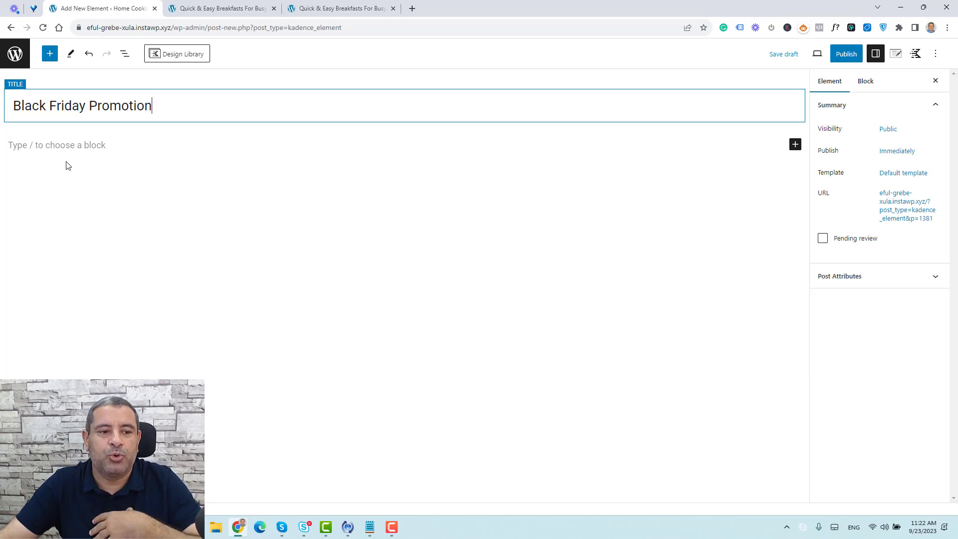
Insert a two-column Row Layout block below the title and resize its columns to 65% and 35%.
{"action": "left_click", "coordinate": [77, 144]}
{"action": "left_click", "coordinate": [52, 56]}
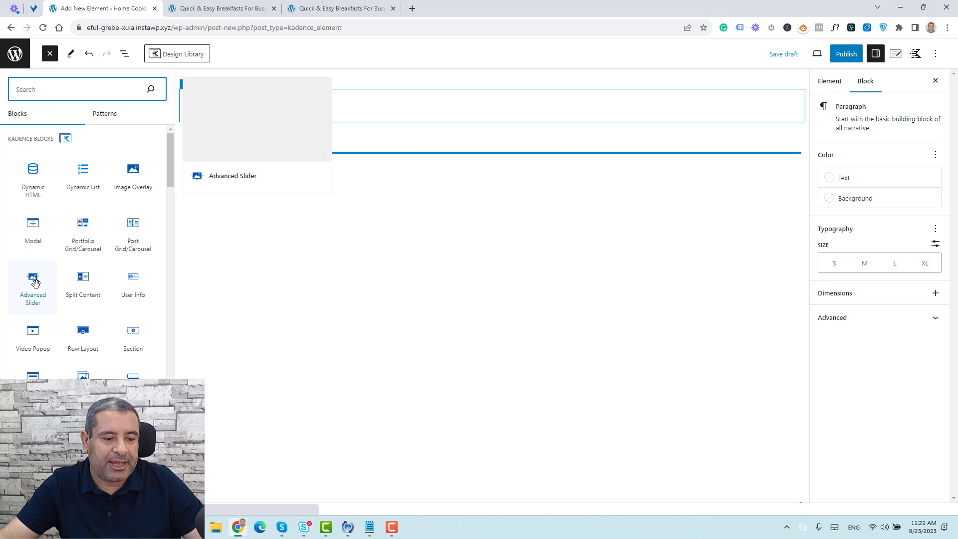
{"action": "left_click_drag", "start_coordinate": [80, 337], "coordinate": [295, 149]}
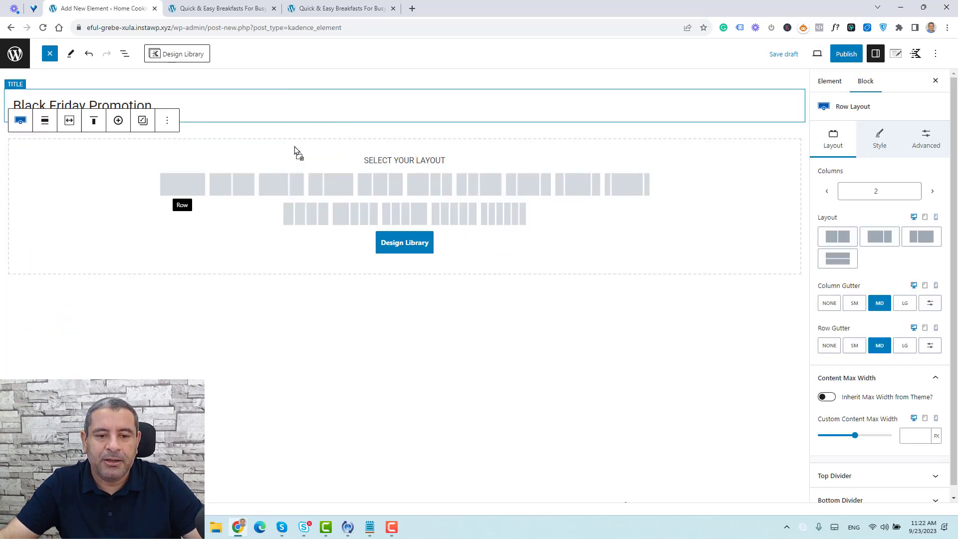
{"action": "left_click", "coordinate": [227, 191]}
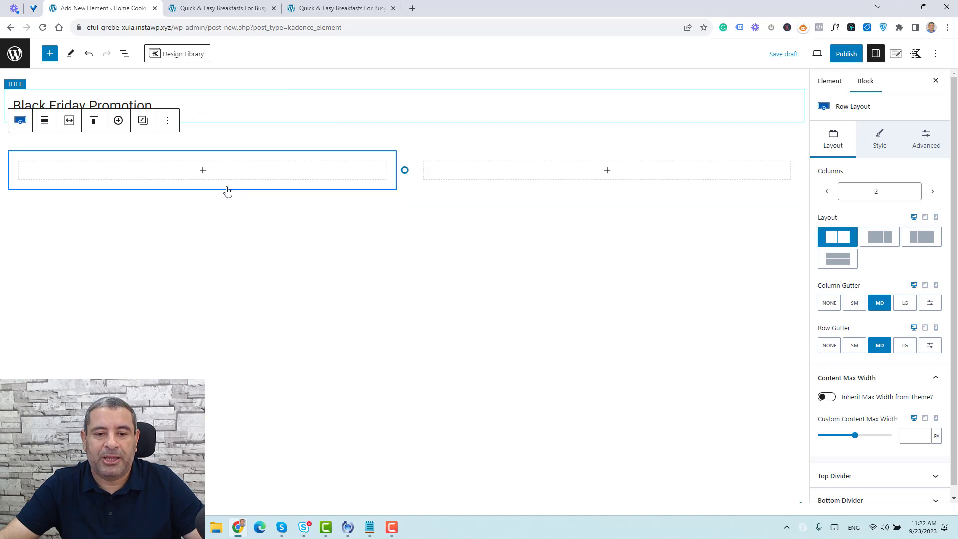
{"action": "left_click_drag", "start_coordinate": [405, 169], "coordinate": [512, 169]}
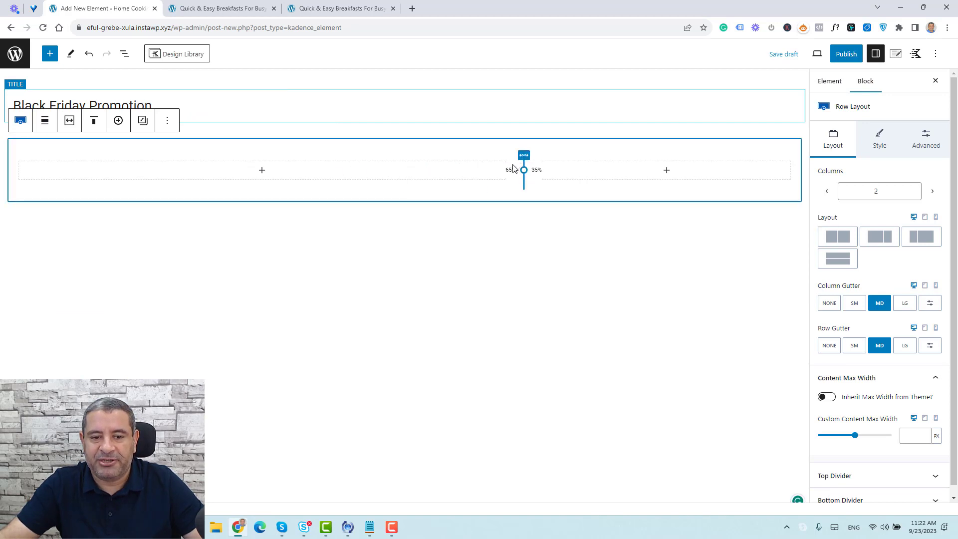
Add a Text (Adv) block in the wider column and paste the 0FF30 discount code sentence copied from the Notepad notes.
{"action": "left_click", "coordinate": [269, 171]}
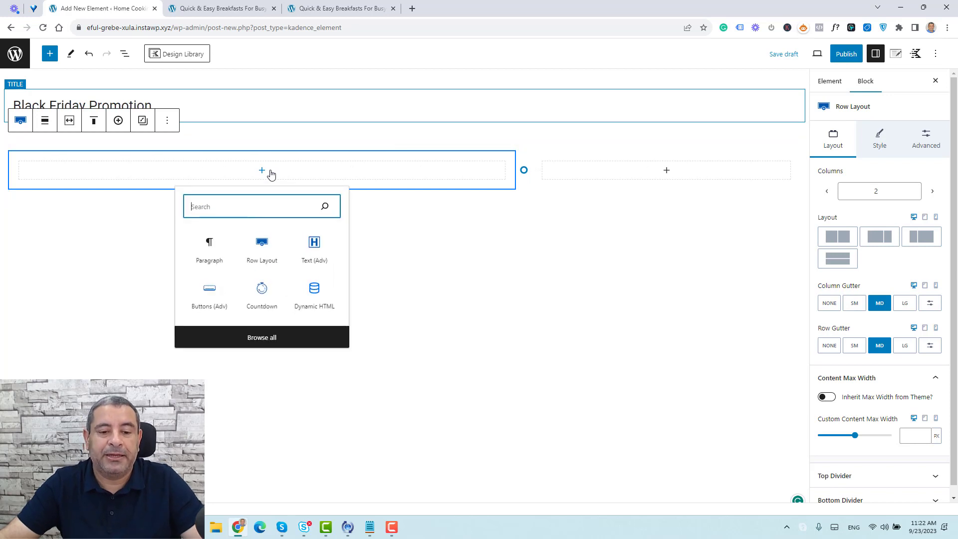
{"action": "left_click", "coordinate": [315, 253]}
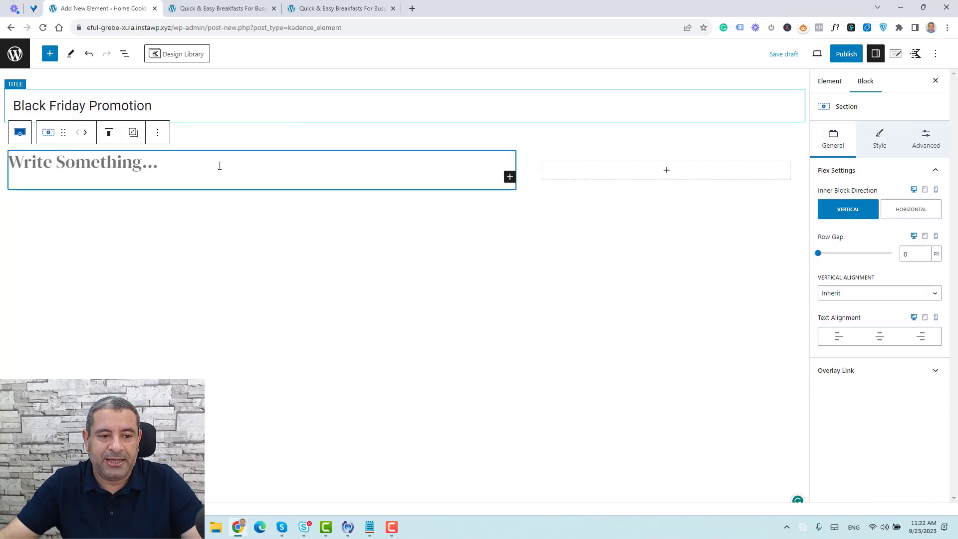
{"action": "left_click", "coordinate": [370, 527]}
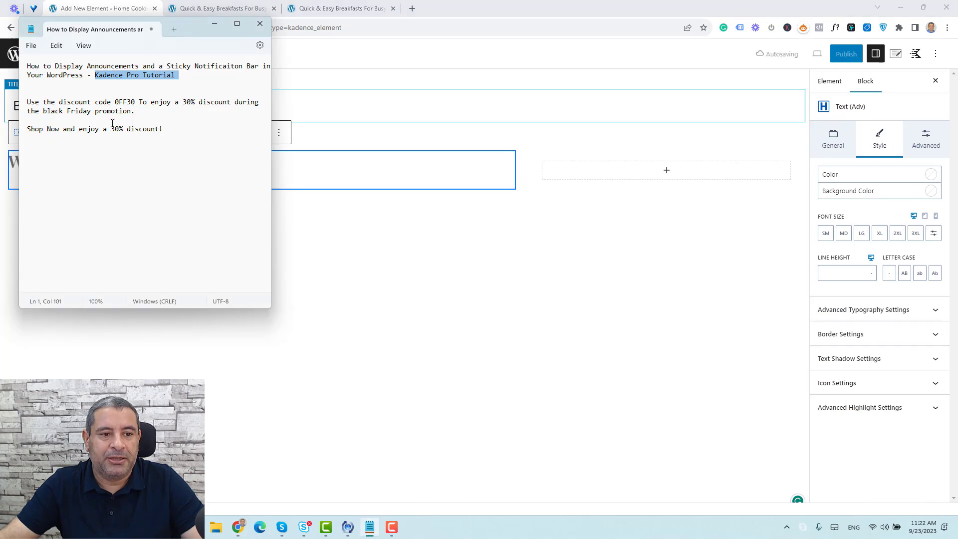
{"action": "triple_click", "coordinate": [124, 102]}
{"action": "key", "text": "ctrl+c"}
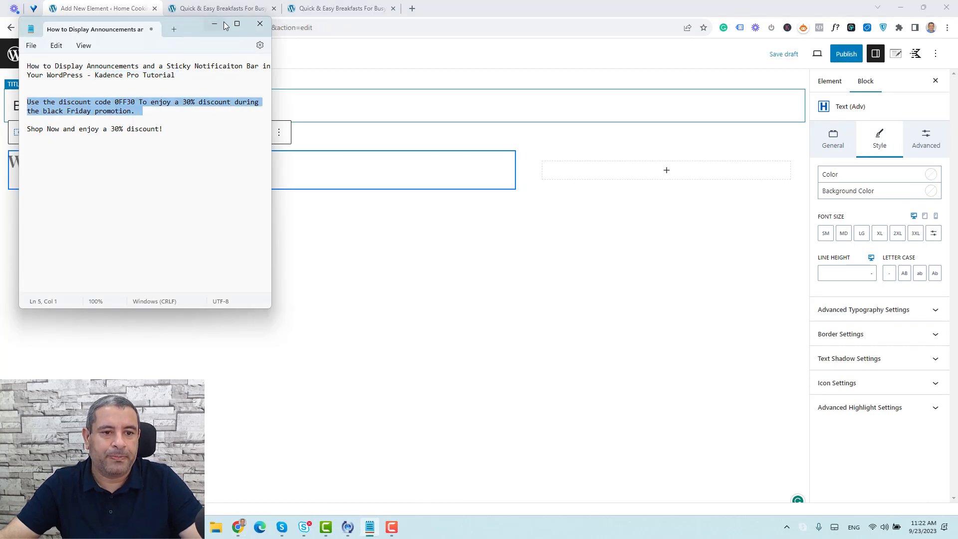
{"action": "left_click", "coordinate": [214, 23]}
{"action": "left_click", "coordinate": [175, 166]}
{"action": "key", "text": "ctrl+v"}
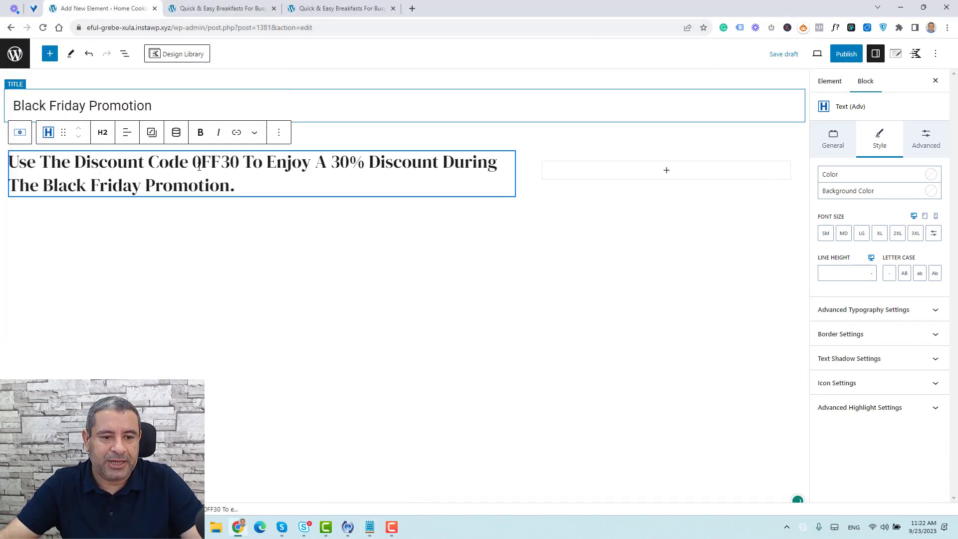
Change the discount text's HTML tag from a heading to Paragraph.
{"action": "left_click", "coordinate": [201, 162]}
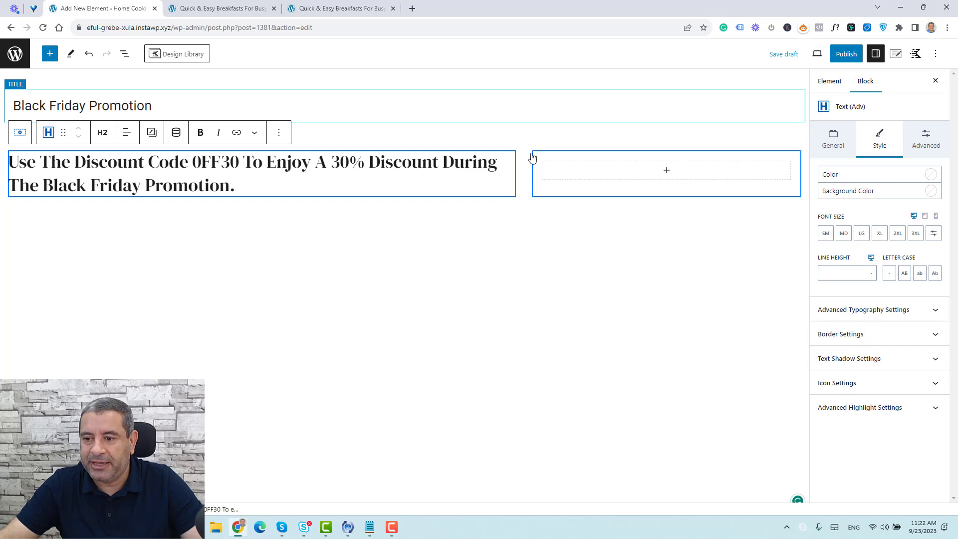
{"action": "left_click", "coordinate": [103, 132]}
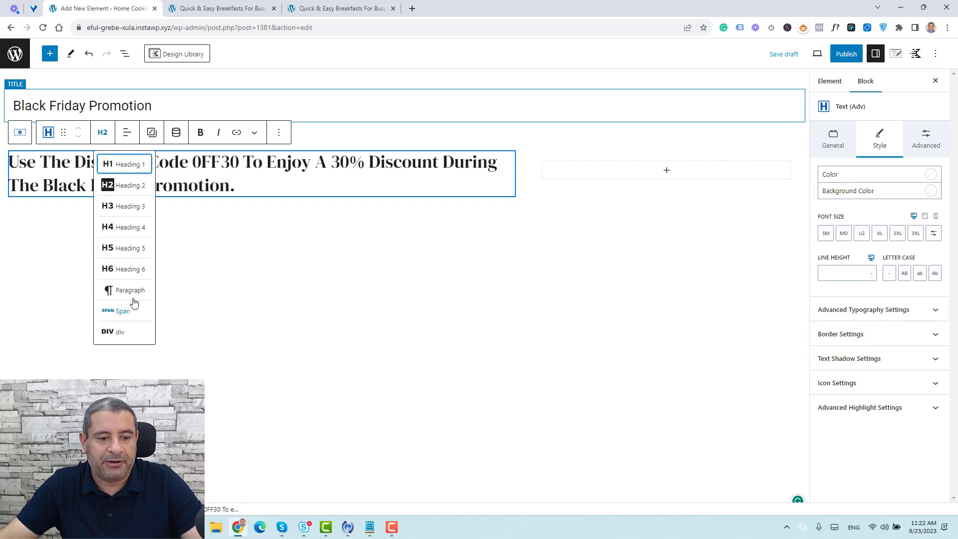
{"action": "left_click", "coordinate": [131, 290]}
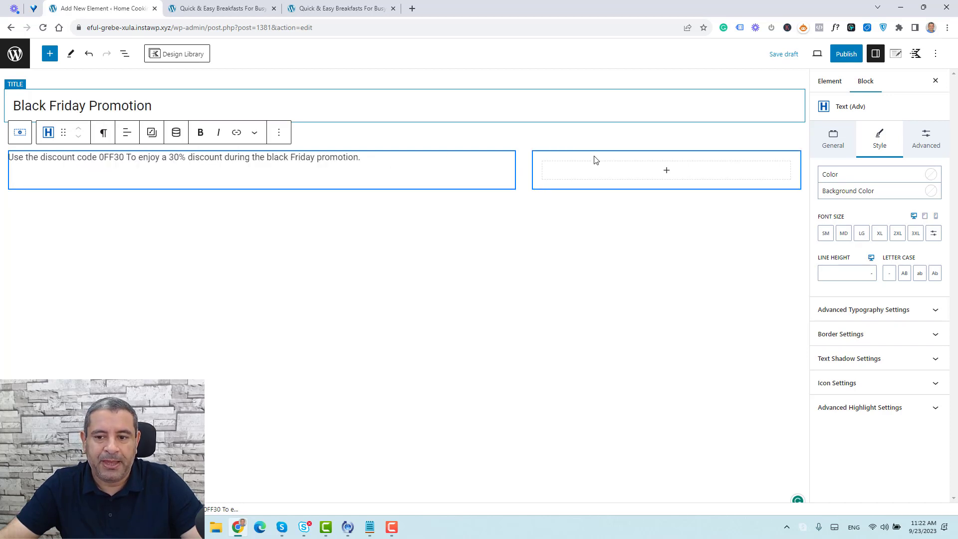
Add a Buttons (Adv) block in the narrower column and paste the label "Shop Now and enjoy a 30% discount!" copied from the Notepad notes.
{"action": "left_click", "coordinate": [363, 532]}
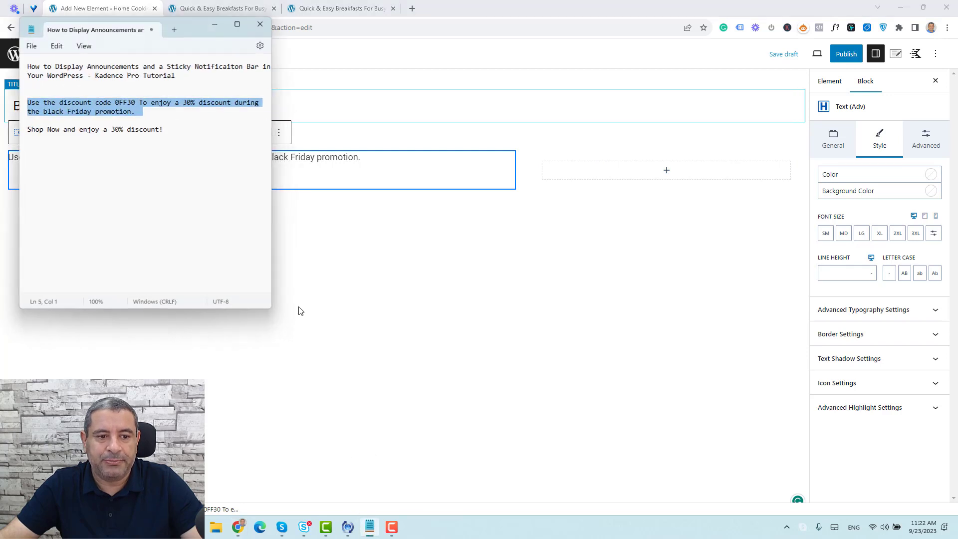
{"action": "triple_click", "coordinate": [124, 130]}
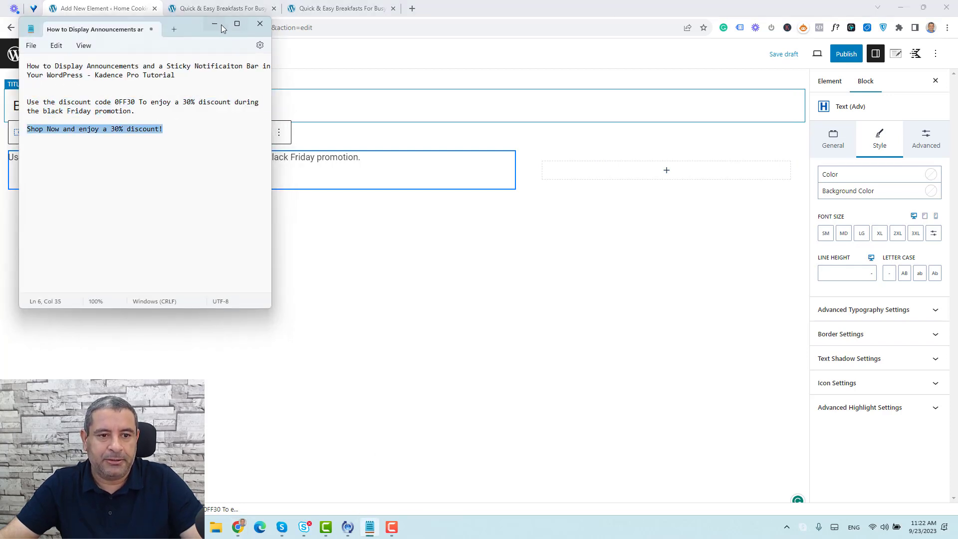
{"action": "left_click", "coordinate": [218, 25]}
{"action": "left_click", "coordinate": [642, 172]}
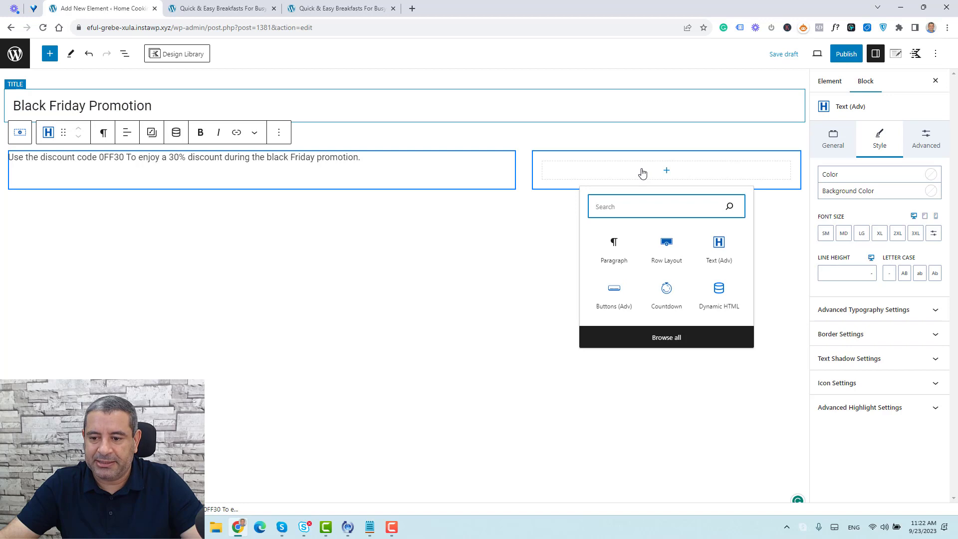
{"action": "type", "text": "bu"}
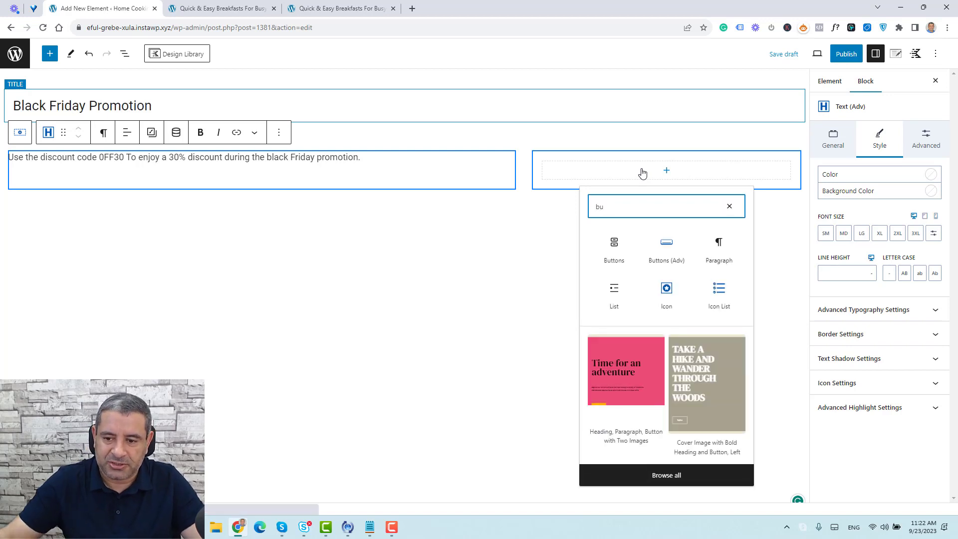
{"action": "left_click", "coordinate": [659, 245]}
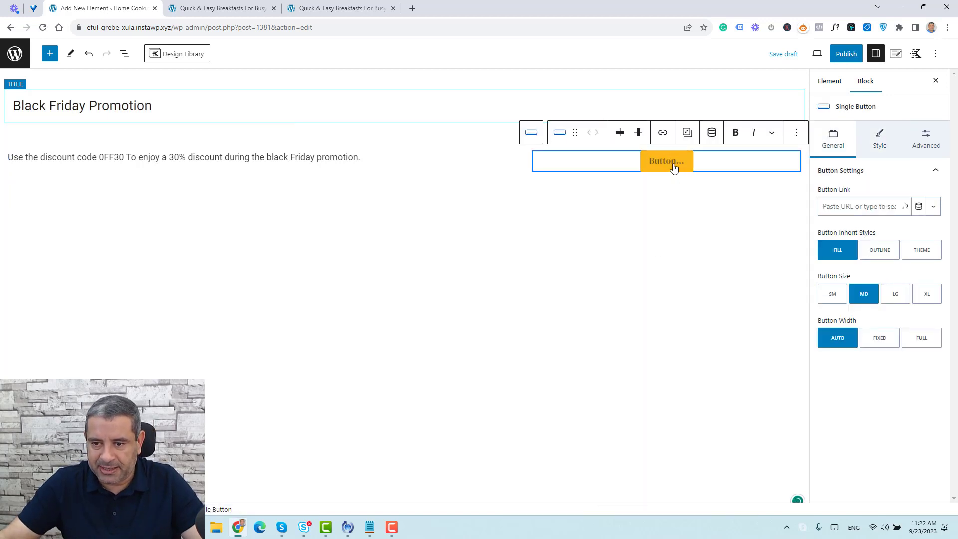
{"action": "key", "text": "ctrl+v"}
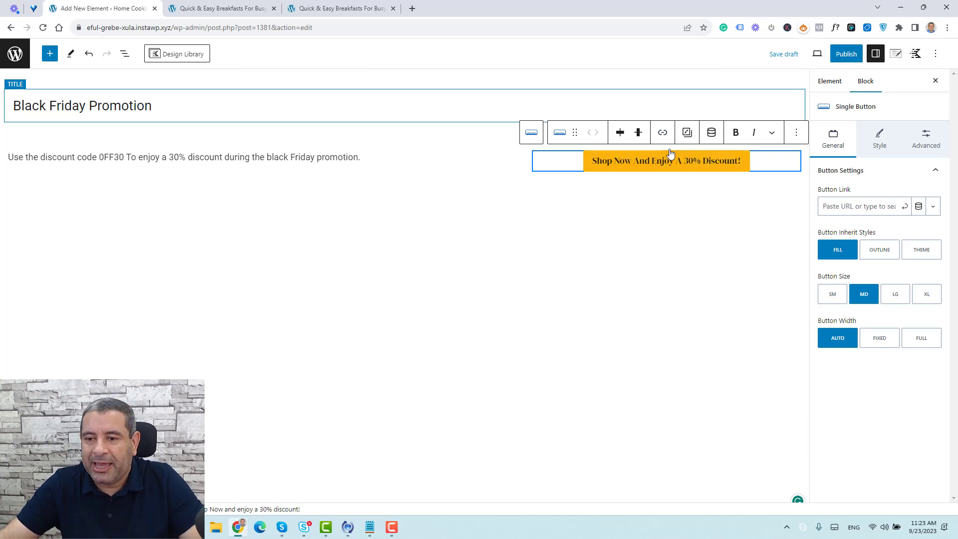
{"action": "left_click", "coordinate": [663, 132]}
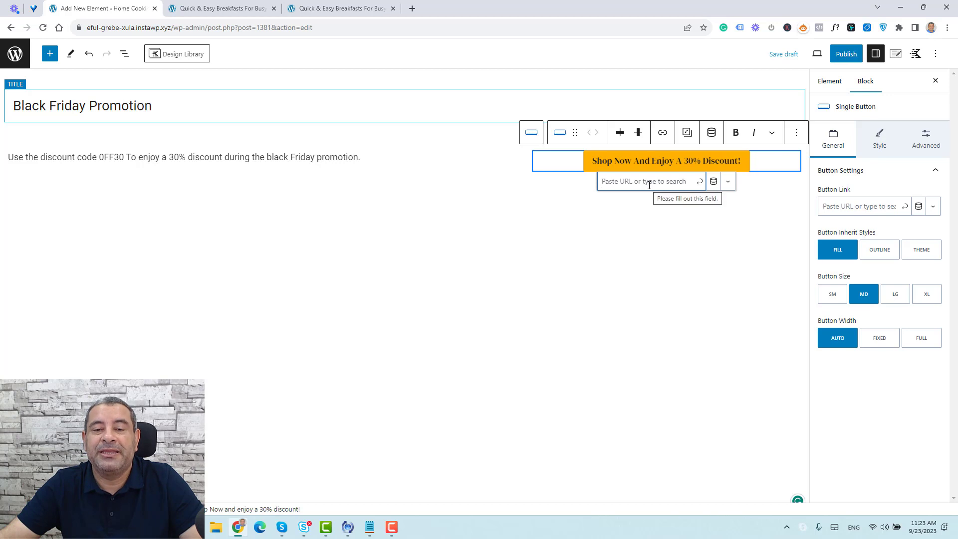
{"action": "left_click", "coordinate": [622, 286]}
{"action": "left_click", "coordinate": [374, 155]}
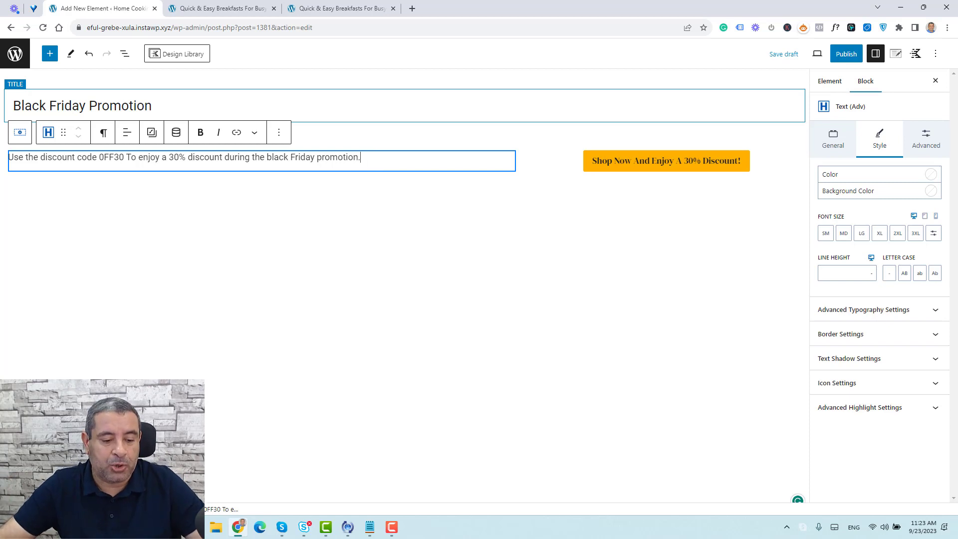
Set the Row Layout's background color to red and its text color to white (FFFFFF).
{"action": "left_click", "coordinate": [524, 161]}
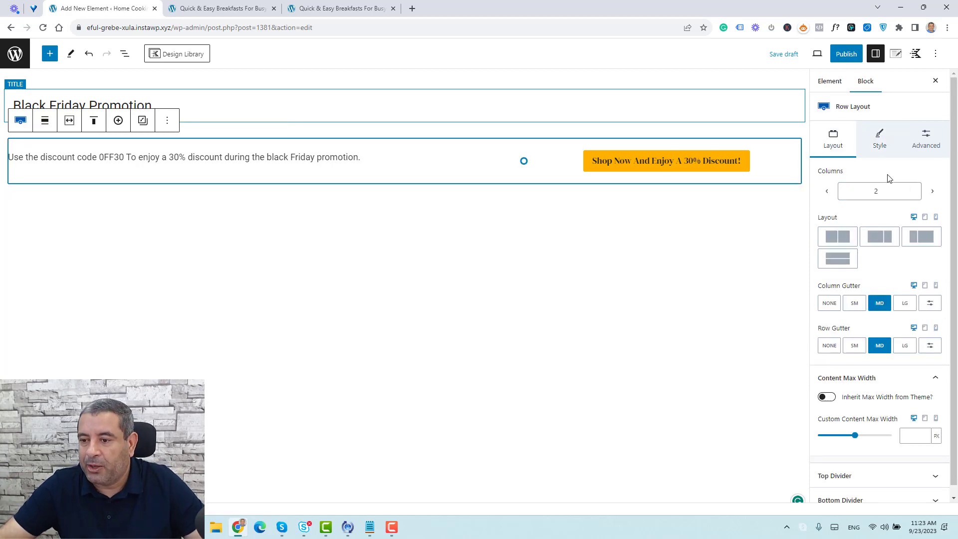
{"action": "left_click", "coordinate": [880, 156]}
{"action": "left_click", "coordinate": [932, 243]}
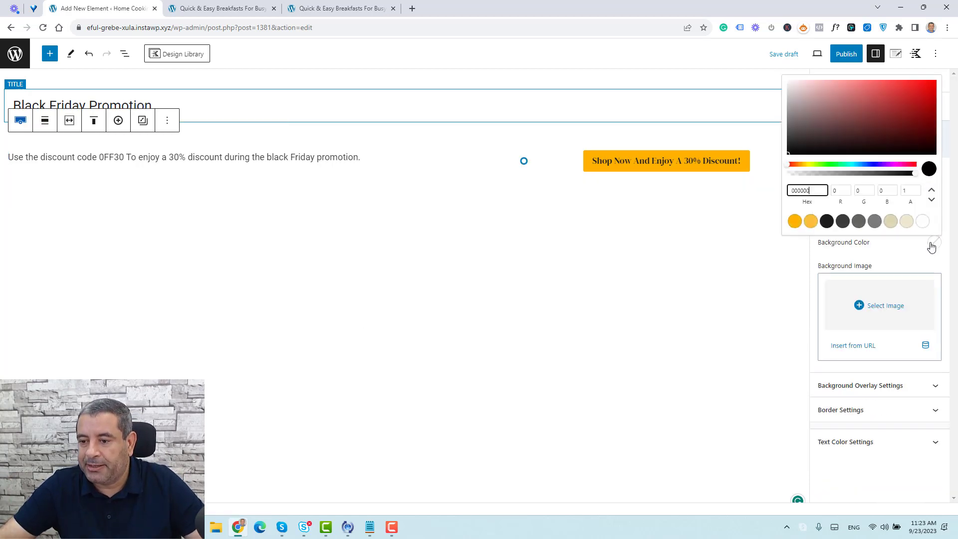
{"action": "left_click", "coordinate": [894, 101]}
{"action": "left_click", "coordinate": [911, 92]}
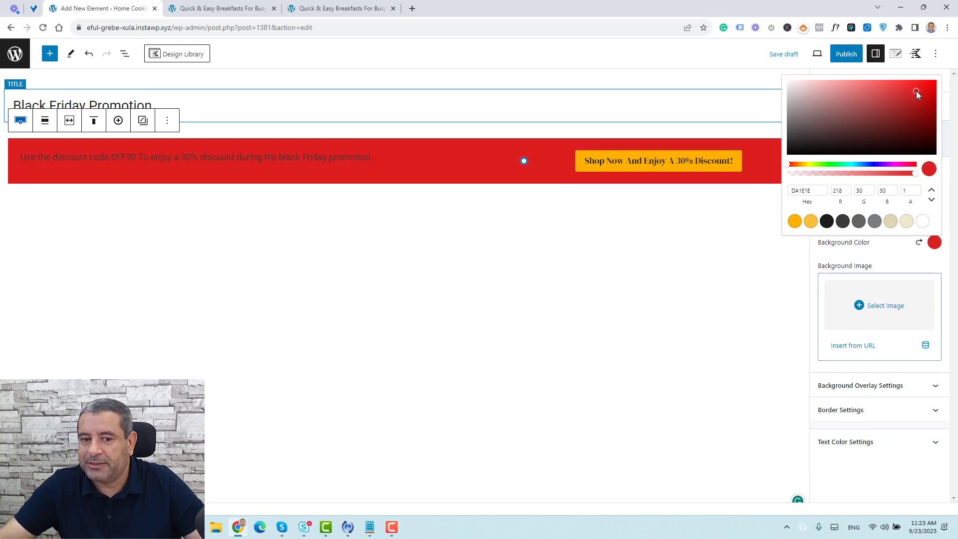
{"action": "left_click", "coordinate": [893, 446]}
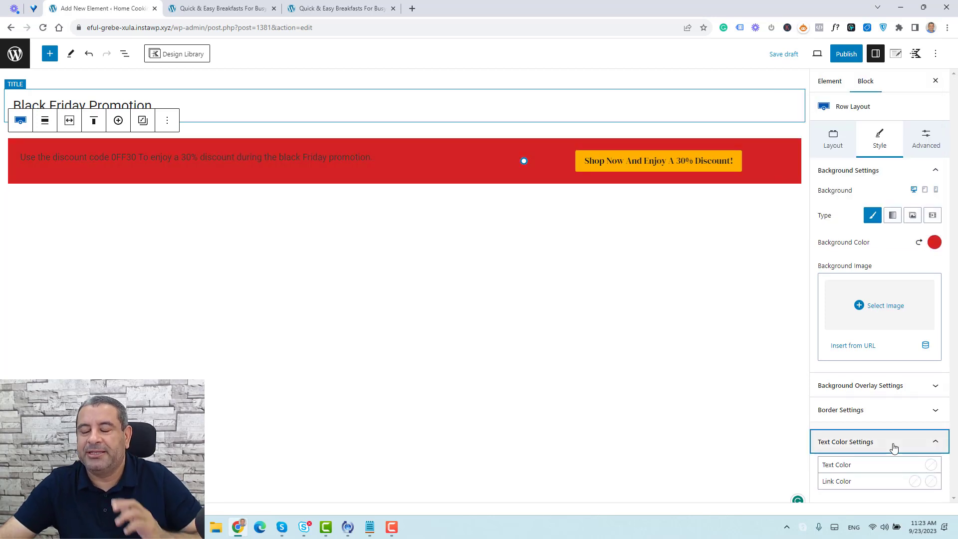
{"action": "left_click", "coordinate": [931, 465]}
{"action": "left_click", "coordinate": [918, 445]}
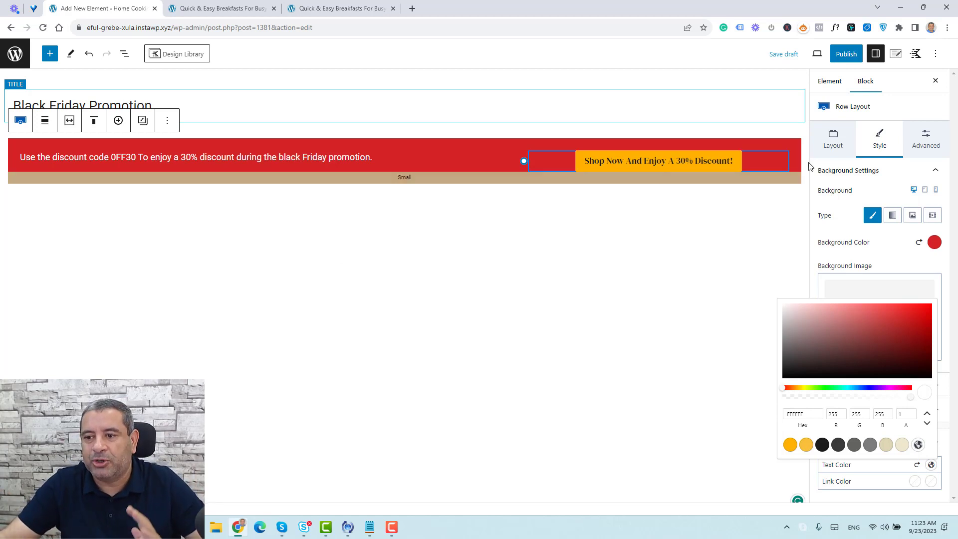
Make the row inherit its content max width from the theme and align the row to full width.
{"action": "left_click", "coordinate": [825, 151]}
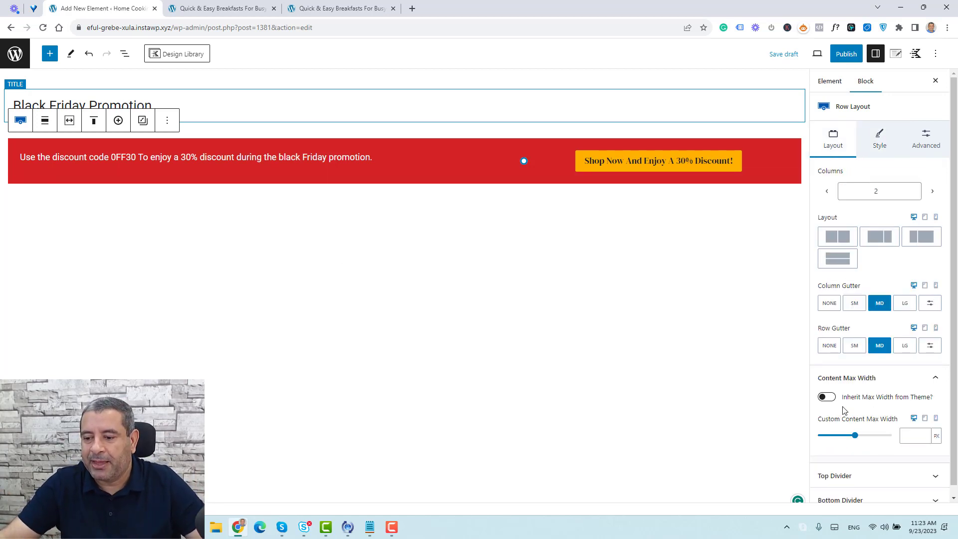
{"action": "left_click", "coordinate": [830, 400]}
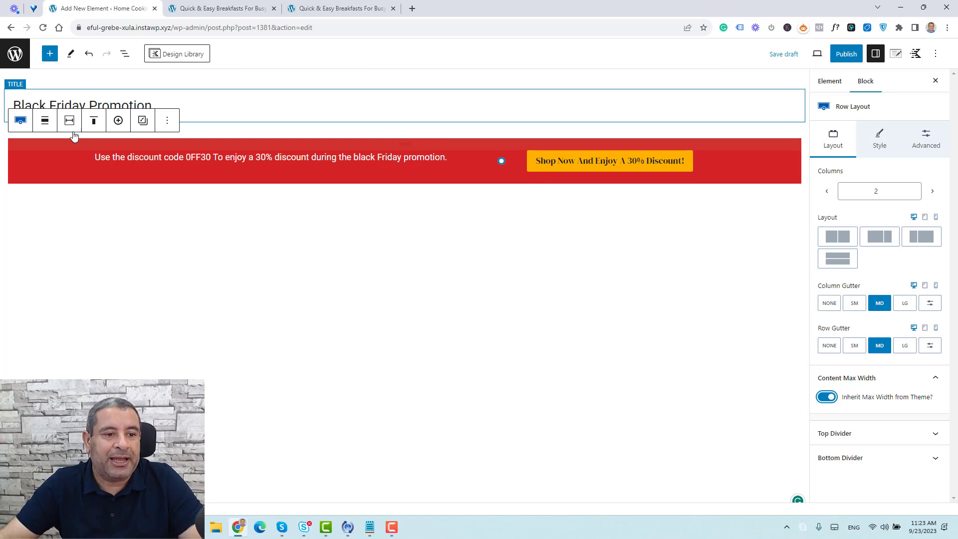
{"action": "left_click", "coordinate": [44, 121]}
{"action": "left_click", "coordinate": [70, 207]}
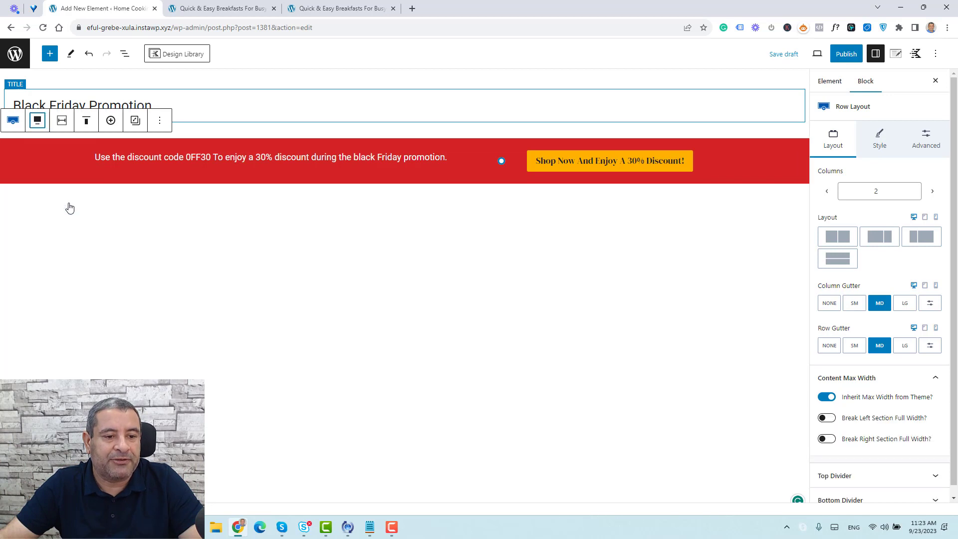
Vertically align the row's discount text and button to the middle.
{"action": "left_click", "coordinate": [86, 120]}
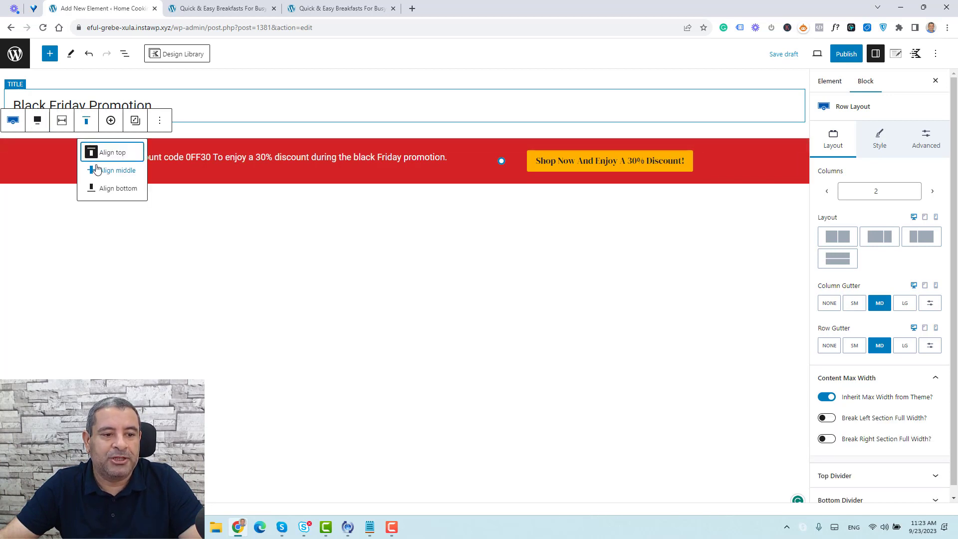
{"action": "left_click", "coordinate": [98, 170]}
{"action": "left_click", "coordinate": [340, 269]}
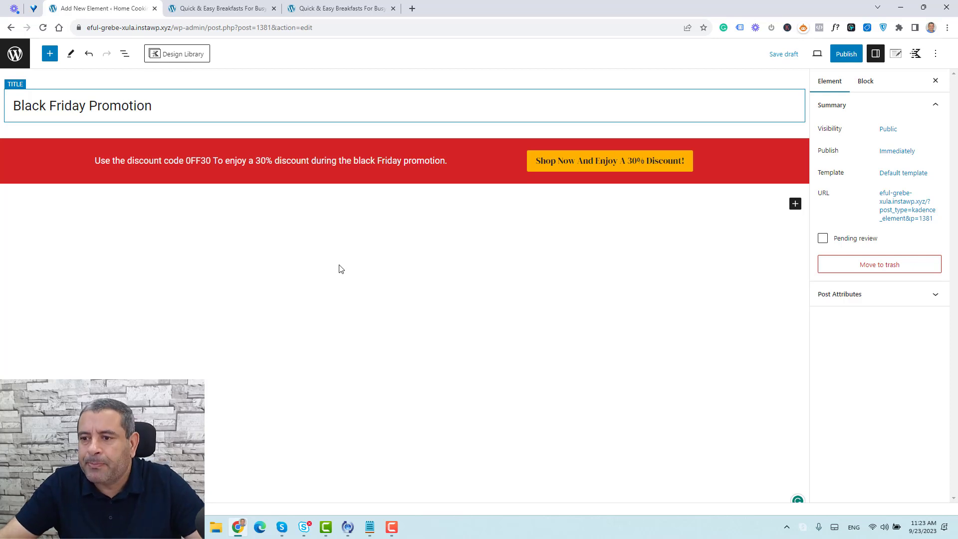
Check the header on the site's home page and set the element's placement to Fixed Above Transparent Header.
{"action": "left_click", "coordinate": [893, 59]}
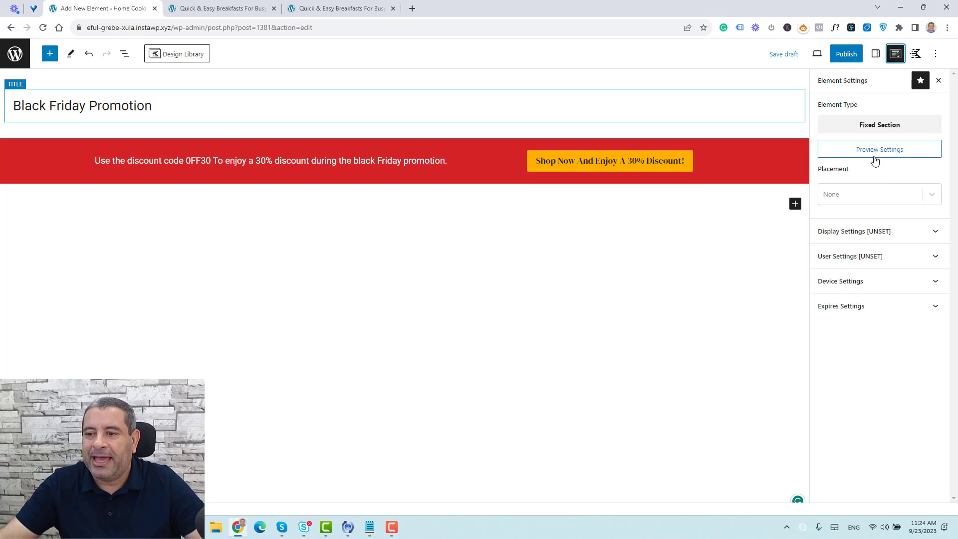
{"action": "left_click", "coordinate": [874, 196]}
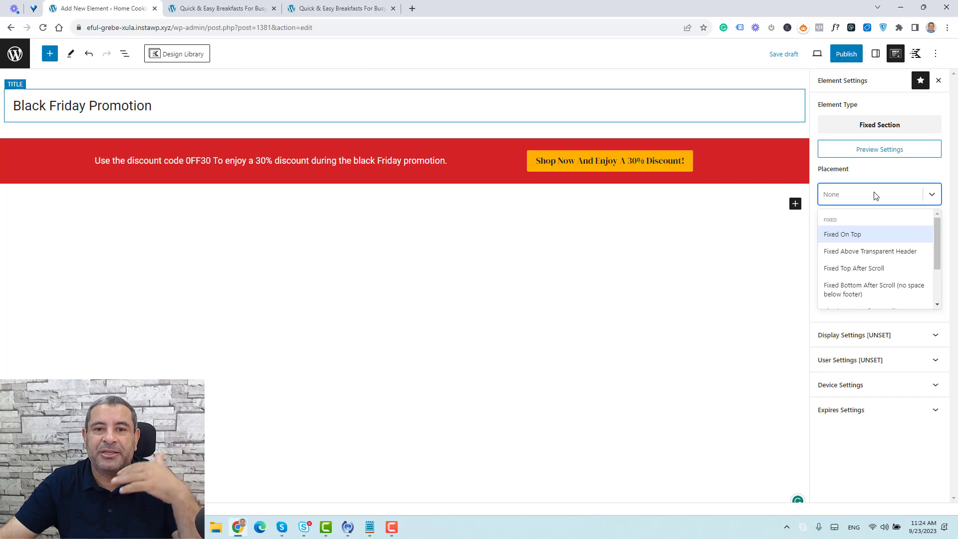
{"action": "left_click", "coordinate": [184, 4]}
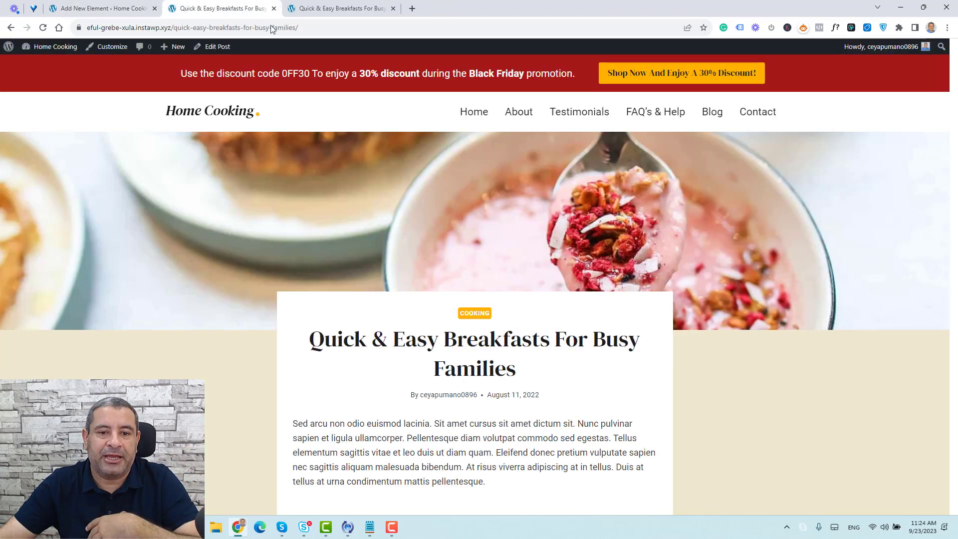
{"action": "left_click", "coordinate": [42, 29]}
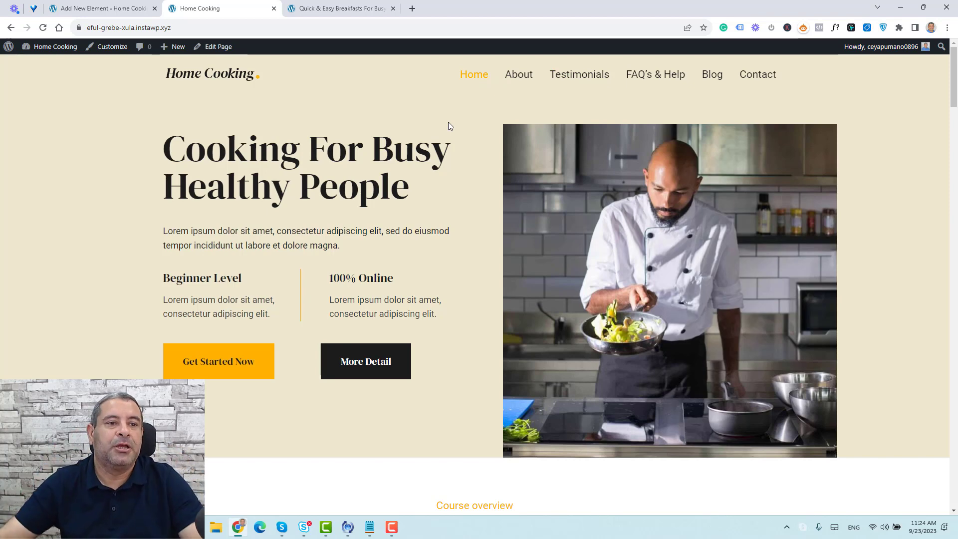
{"action": "left_click", "coordinate": [100, 8]}
{"action": "left_click", "coordinate": [900, 195]}
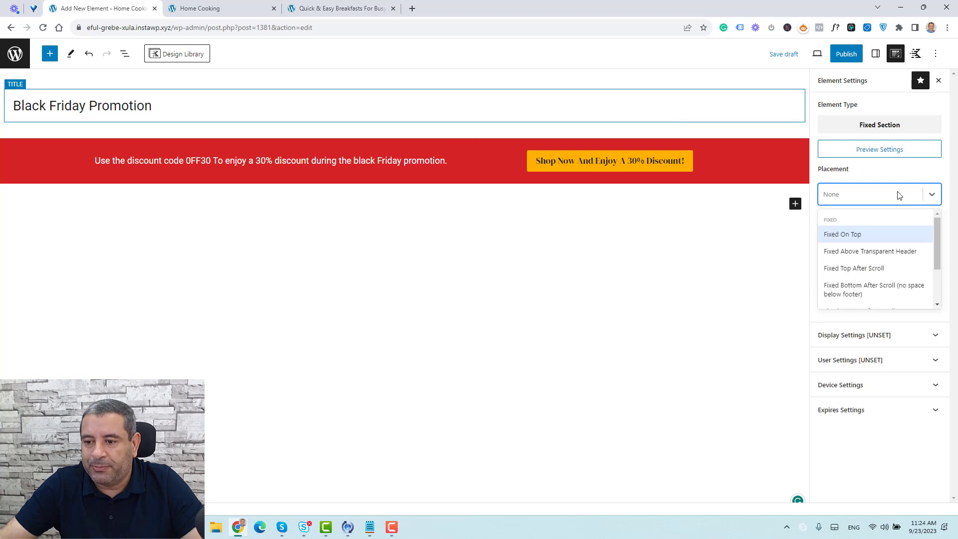
{"action": "left_click", "coordinate": [876, 252]}
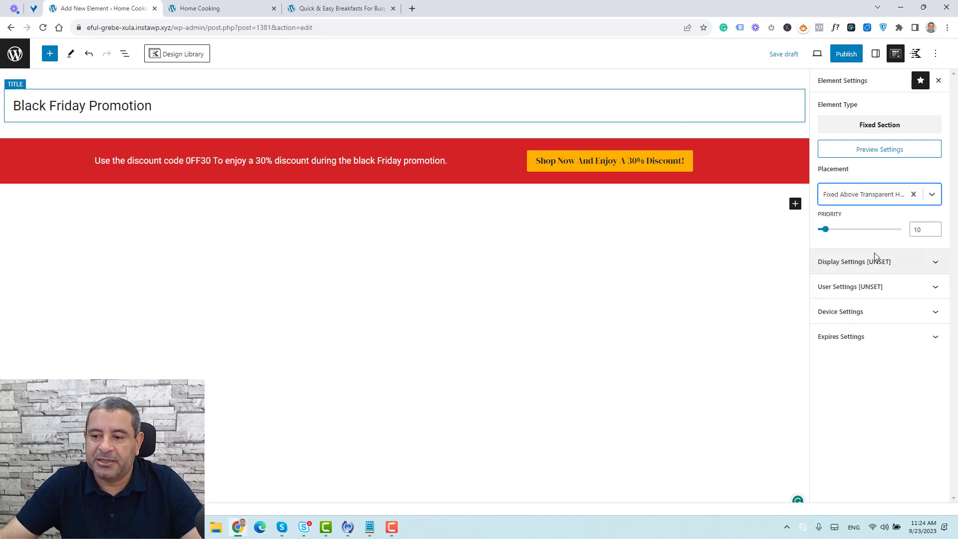
Set the element to show on the Entire Site and be visible to All Users.
{"action": "left_click", "coordinate": [876, 263]}
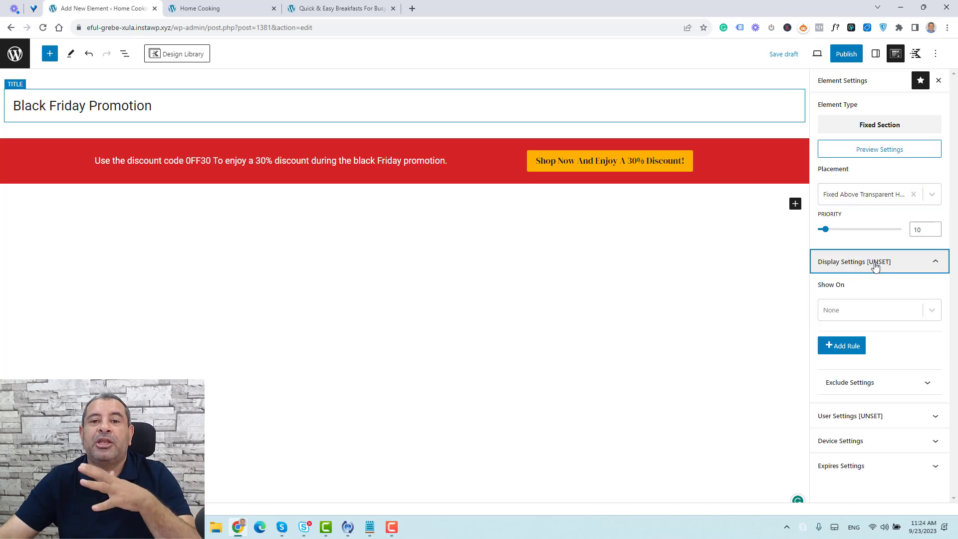
{"action": "left_click", "coordinate": [932, 310]}
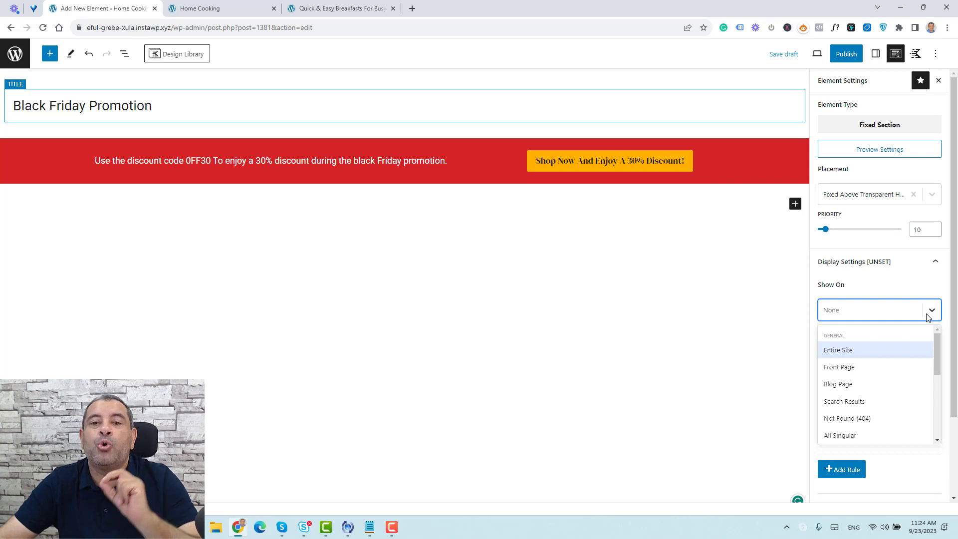
{"action": "left_click", "coordinate": [906, 351]}
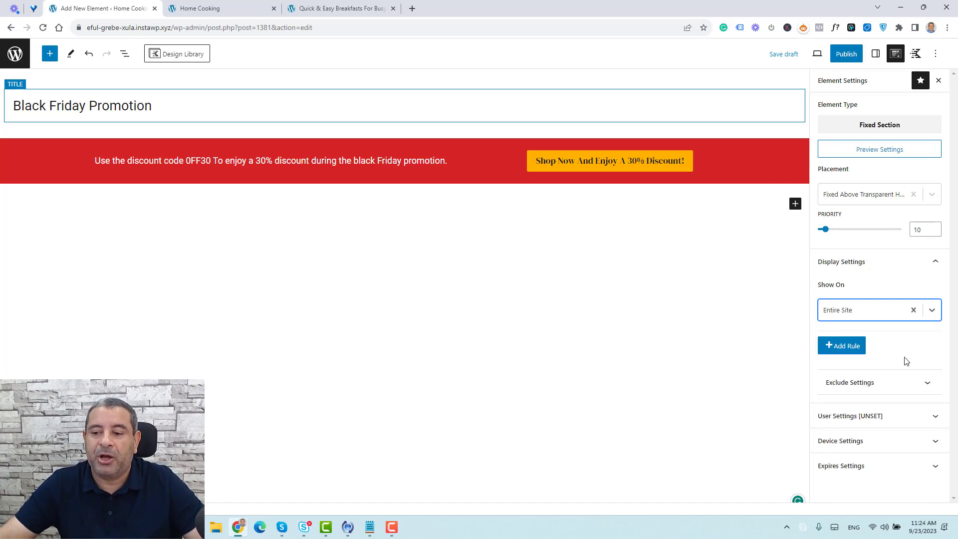
{"action": "left_click", "coordinate": [898, 417]}
{"action": "left_click", "coordinate": [932, 400]}
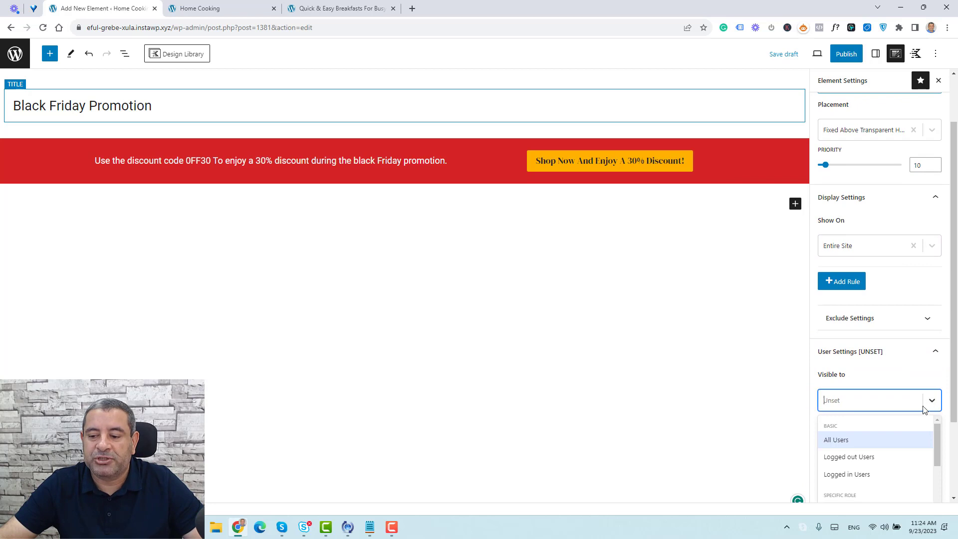
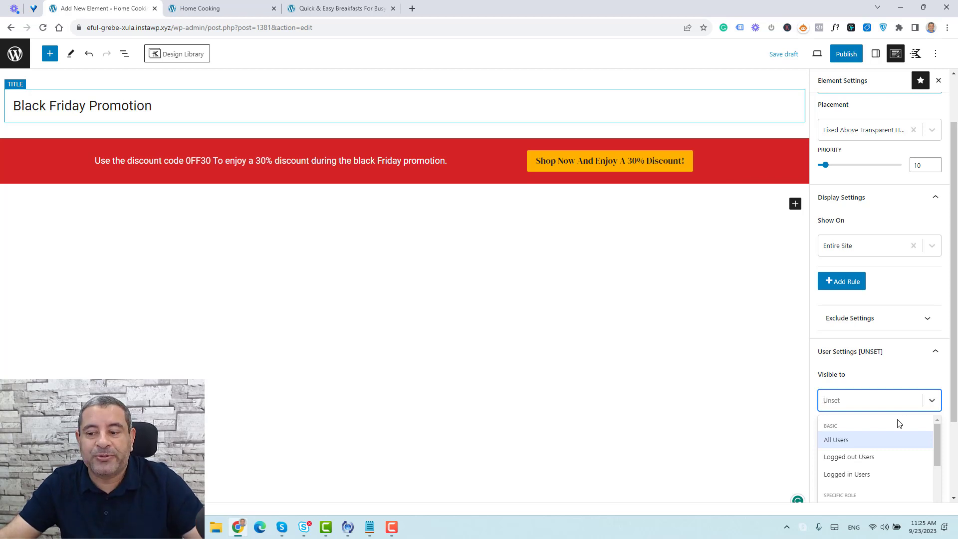
{"action": "left_click", "coordinate": [891, 446]}
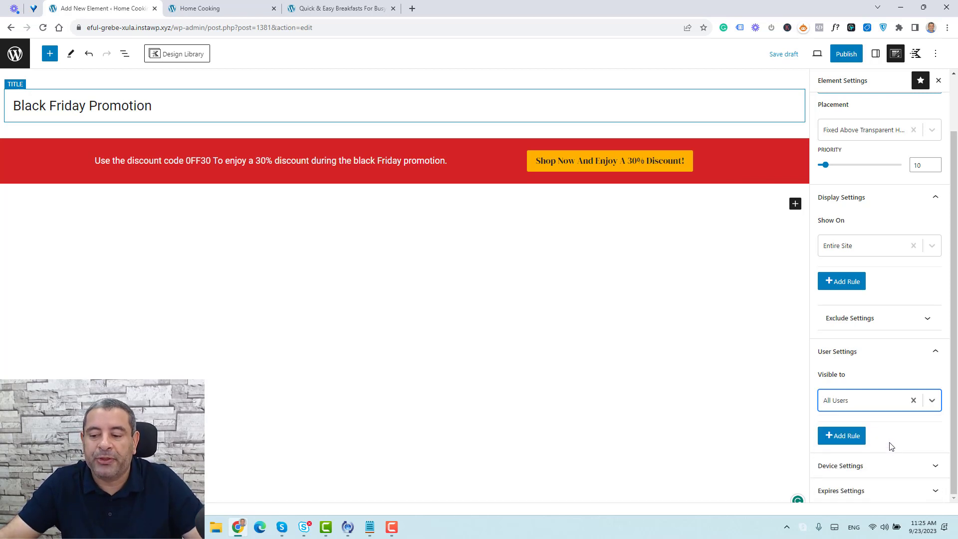
Check the device settings, then enable expiration for the element with December 10, 2023 as the expiry date.
{"action": "left_click", "coordinate": [890, 466]}
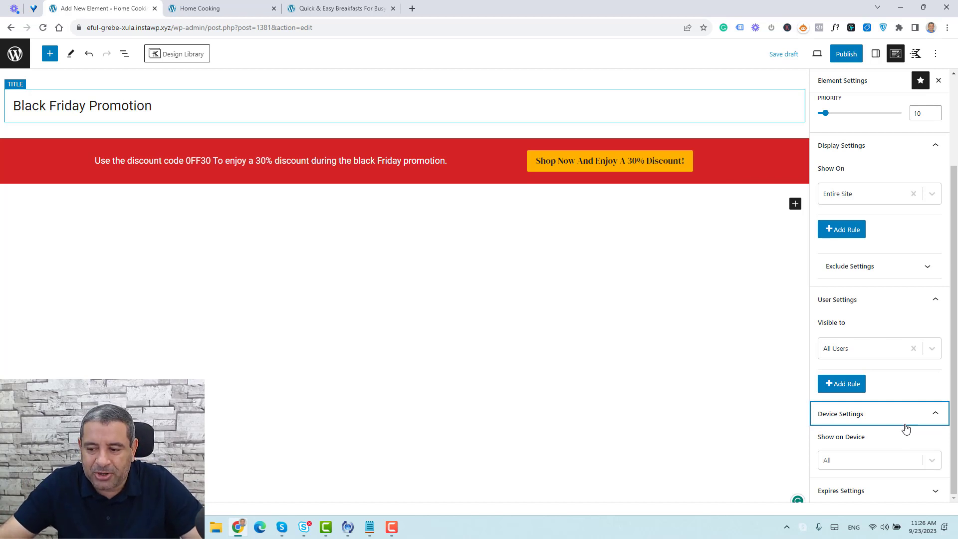
{"action": "left_click", "coordinate": [905, 422]}
{"action": "left_click", "coordinate": [882, 499]}
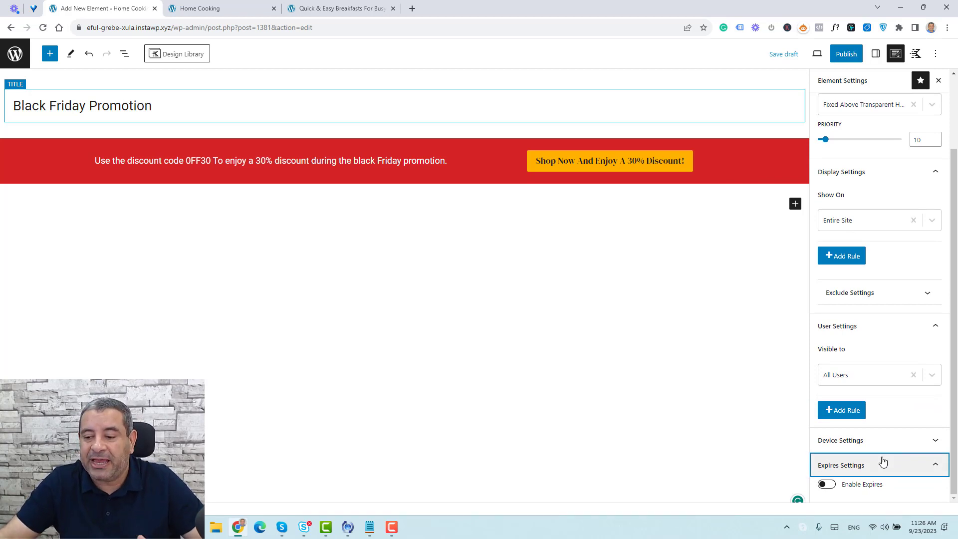
{"action": "left_click", "coordinate": [829, 486]}
{"action": "scroll", "coordinate": [866, 459], "scroll_direction": "down", "scroll_amount": 4}
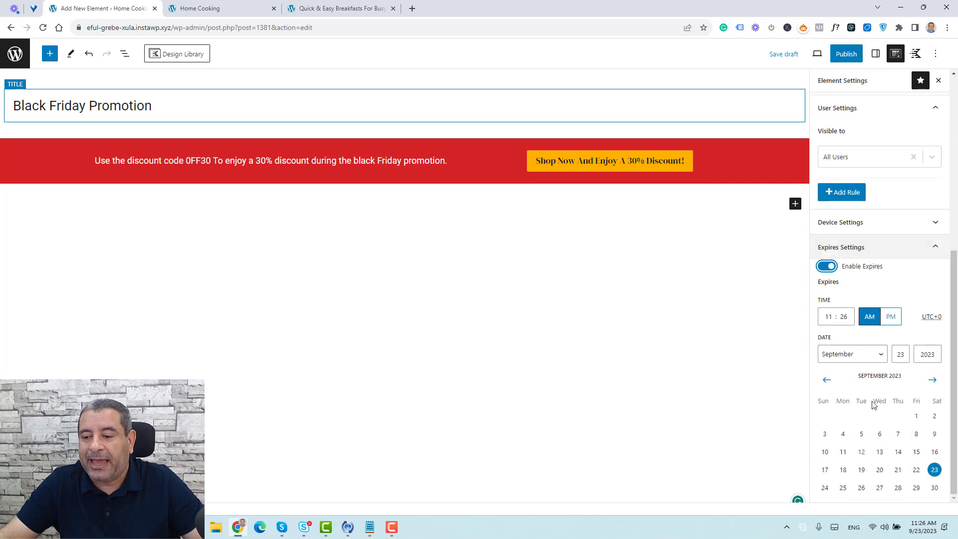
{"action": "left_click", "coordinate": [879, 361]}
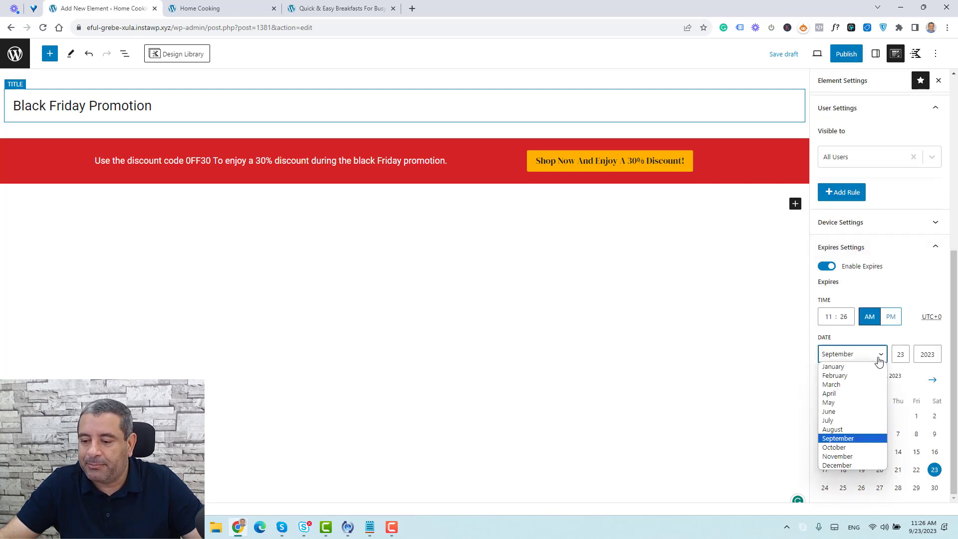
{"action": "left_click", "coordinate": [853, 466]}
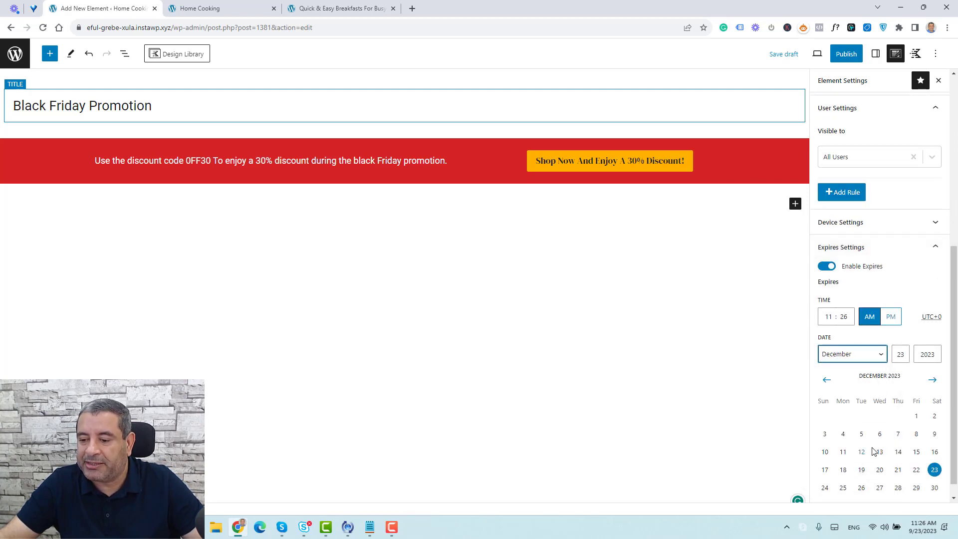
{"action": "left_click", "coordinate": [825, 452]}
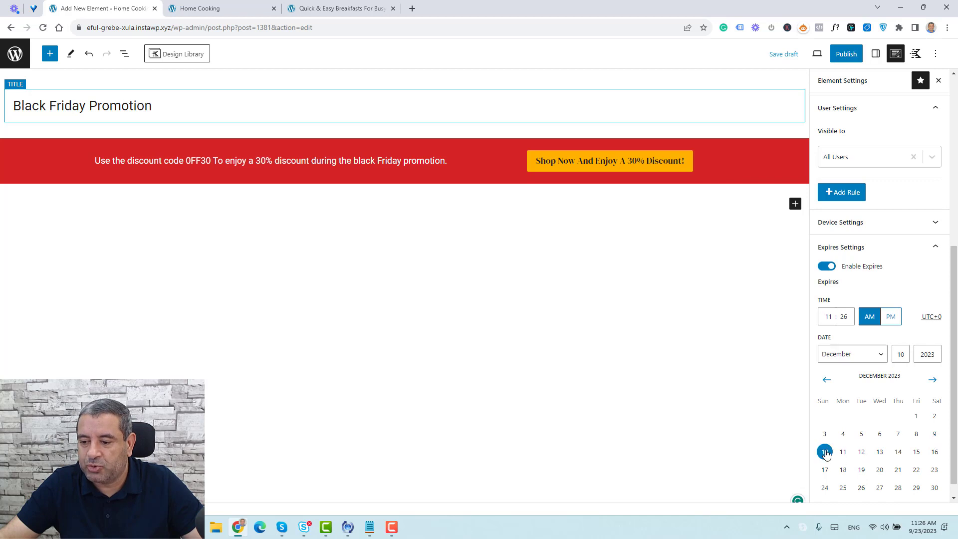
Reselect the 10th as the expiry day with expiration enabled, and publish the element.
{"action": "left_click", "coordinate": [923, 271]}
{"action": "left_click", "coordinate": [828, 484]}
{"action": "scroll", "coordinate": [888, 447], "scroll_direction": "down", "scroll_amount": 5}
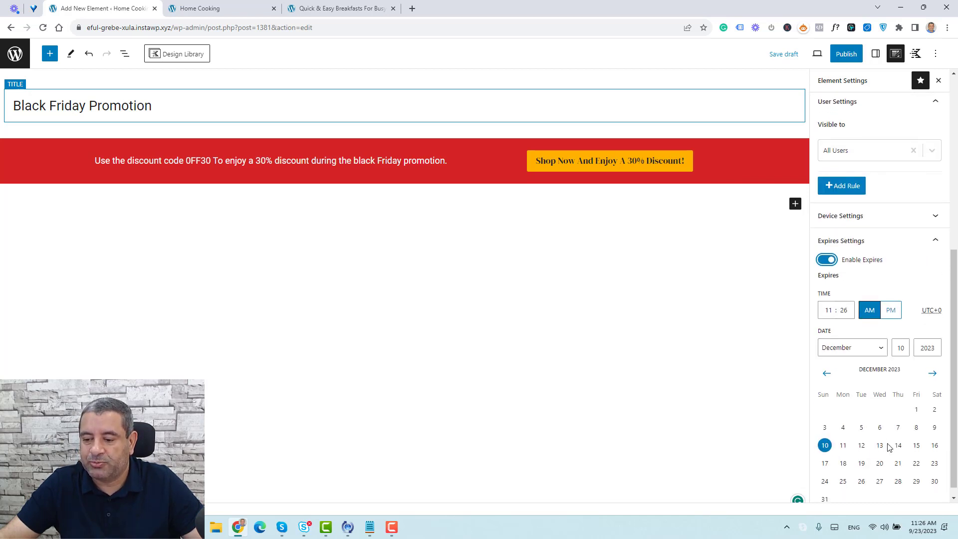
{"action": "left_click", "coordinate": [826, 434]}
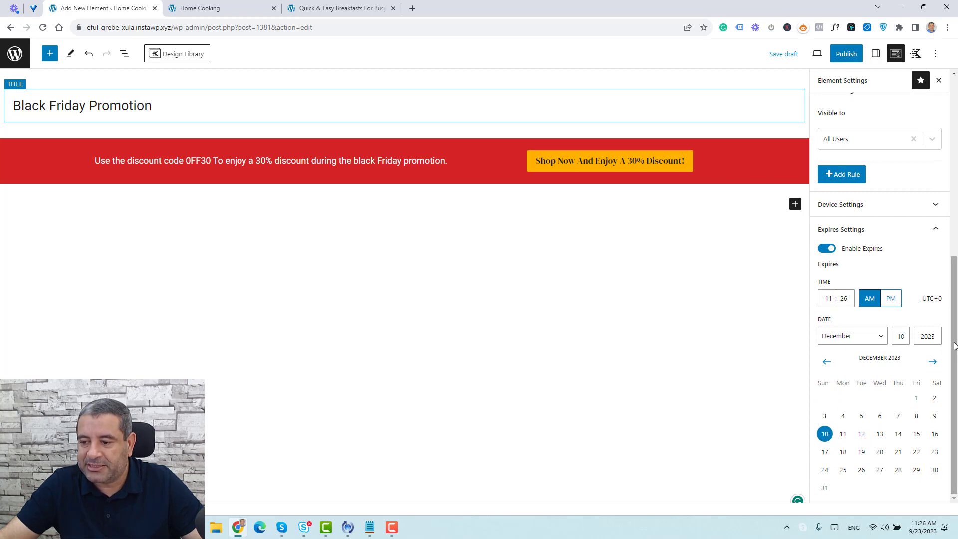
{"action": "scroll", "coordinate": [928, 250], "scroll_direction": "up", "scroll_amount": 1}
{"action": "left_click", "coordinate": [848, 54]}
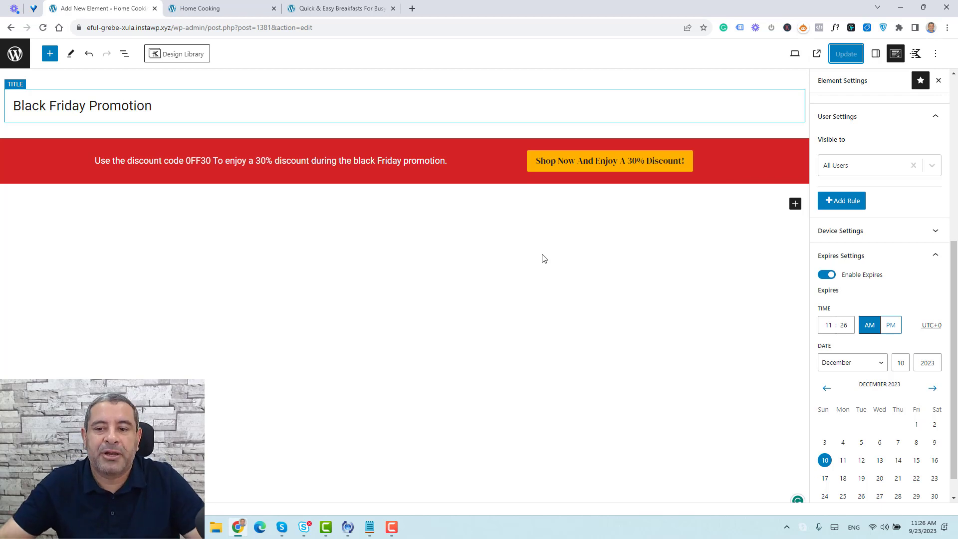
Capitalize the word "Black" in the bar's discount text.
{"action": "left_click", "coordinate": [417, 160]}
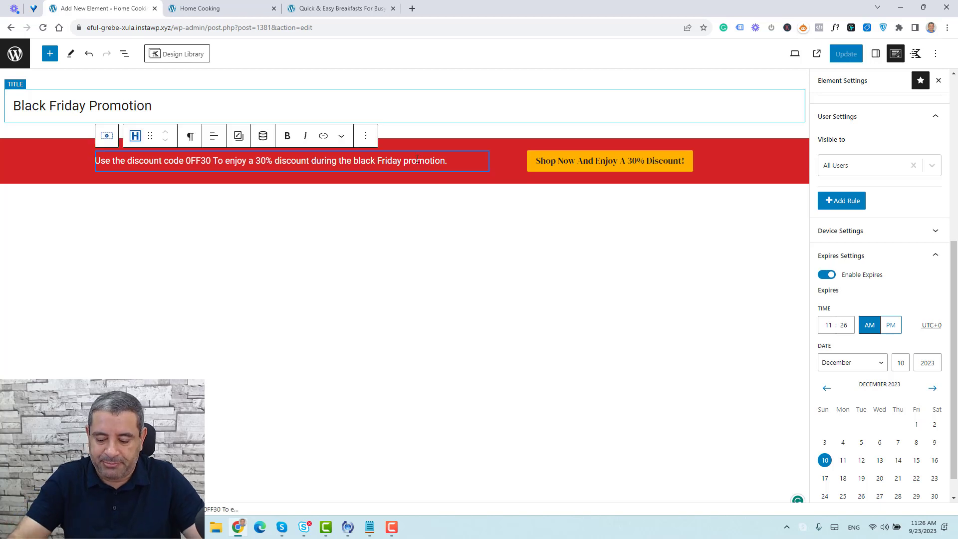
{"action": "key", "text": "ctrl+Left"}
{"action": "type", "text": "B"}
{"action": "key", "text": "Delete"}
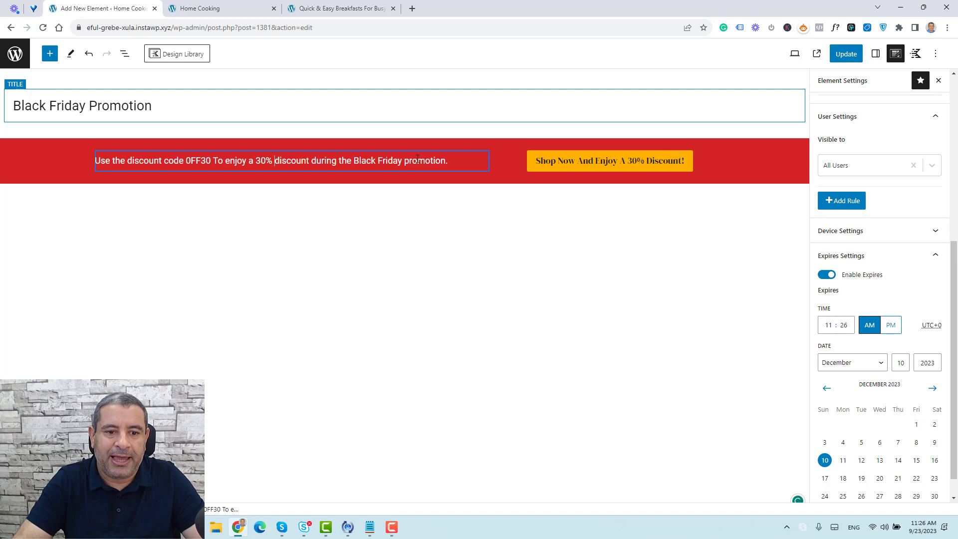
Make "30% discount" bold in the bar's discount text.
{"action": "key", "text": "ctrl+shift+Right"}
{"action": "key", "text": "ctrl+shift+Right"}
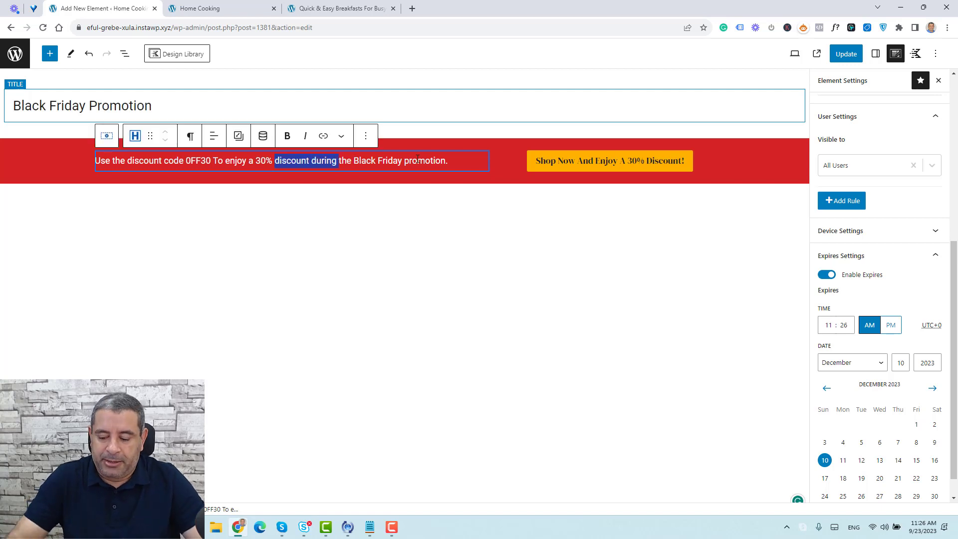
{"action": "key", "text": "Right"}
{"action": "key", "text": "ctrl+shift+Left"}
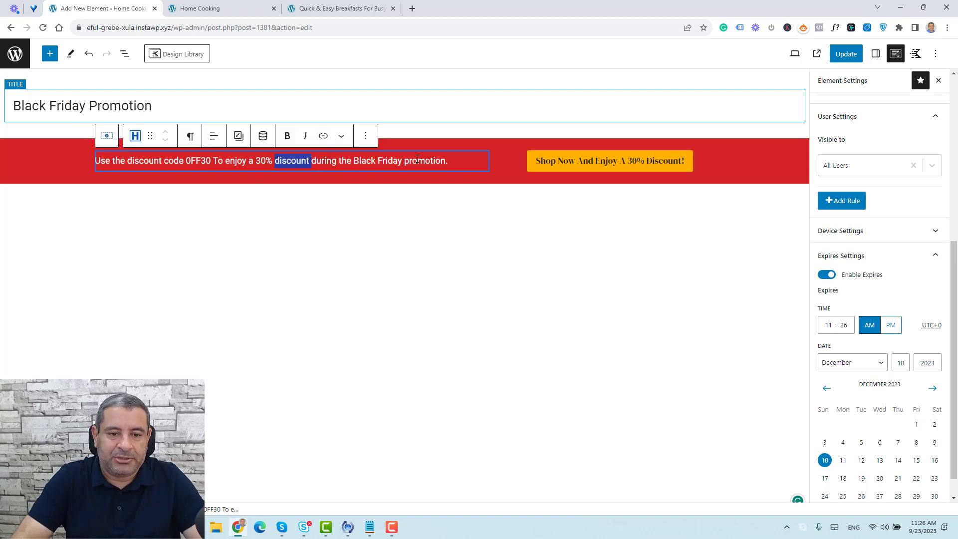
{"action": "key", "text": "ctrl+shift+Left"}
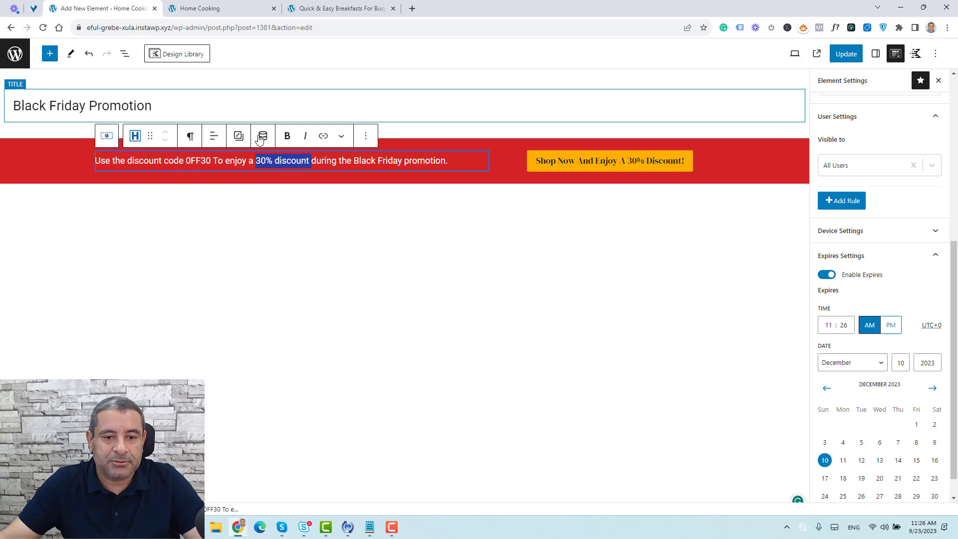
{"action": "left_click", "coordinate": [287, 135]}
Make "Black Friday" bold in the discount text and update the element.
{"action": "left_click", "coordinate": [378, 161]}
{"action": "key", "text": "ctrl+shift+Right"}
{"action": "left_click", "coordinate": [353, 160], "text": "shift"}
{"action": "left_click", "coordinate": [287, 136]}
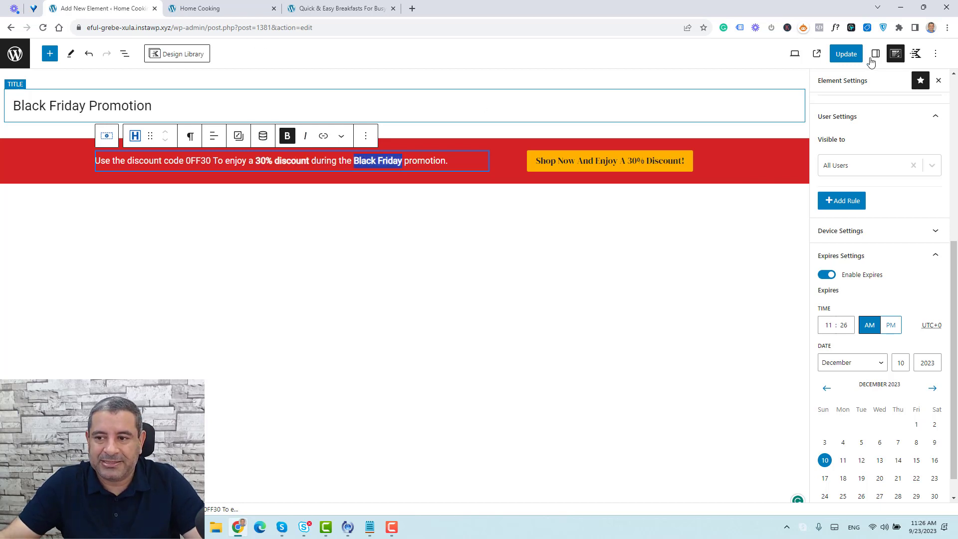
Review the element's display and user settings, then check the announcement bar on the breakfast post and the reloaded home page while scrolling.
{"action": "scroll", "coordinate": [933, 252], "scroll_direction": "up", "scroll_amount": 1}
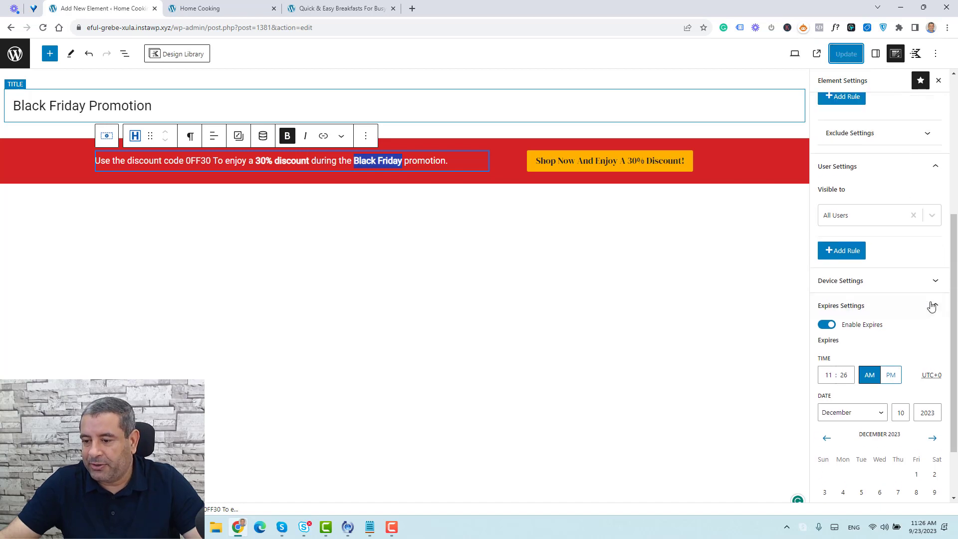
{"action": "left_click", "coordinate": [932, 306]}
{"action": "scroll", "coordinate": [920, 287], "scroll_direction": "up", "scroll_amount": 2}
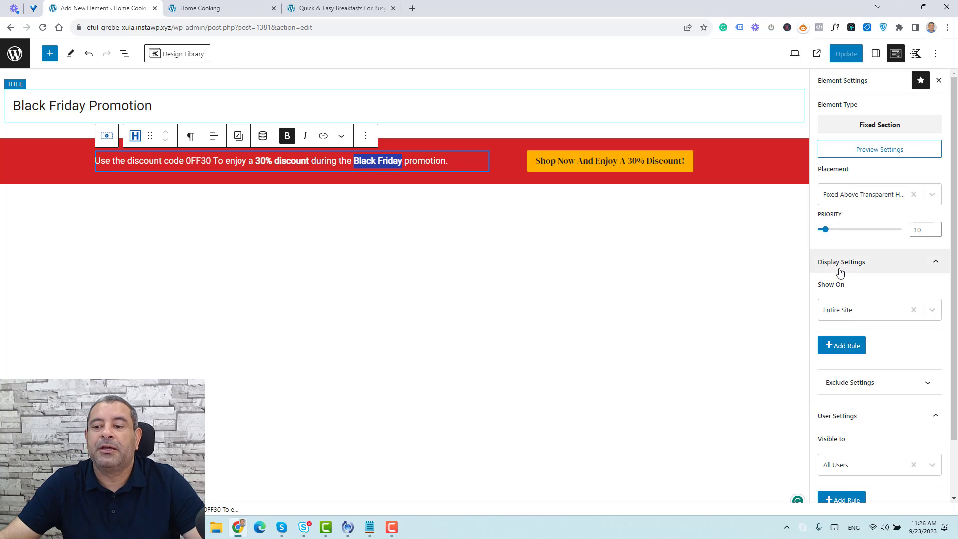
{"action": "scroll", "coordinate": [878, 364], "scroll_direction": "down", "scroll_amount": 1}
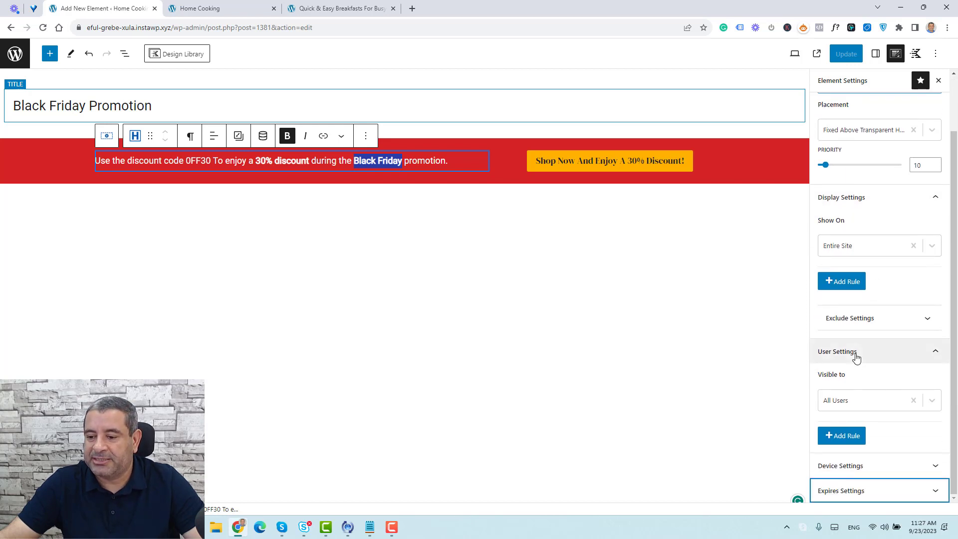
{"action": "left_click", "coordinate": [314, 7]}
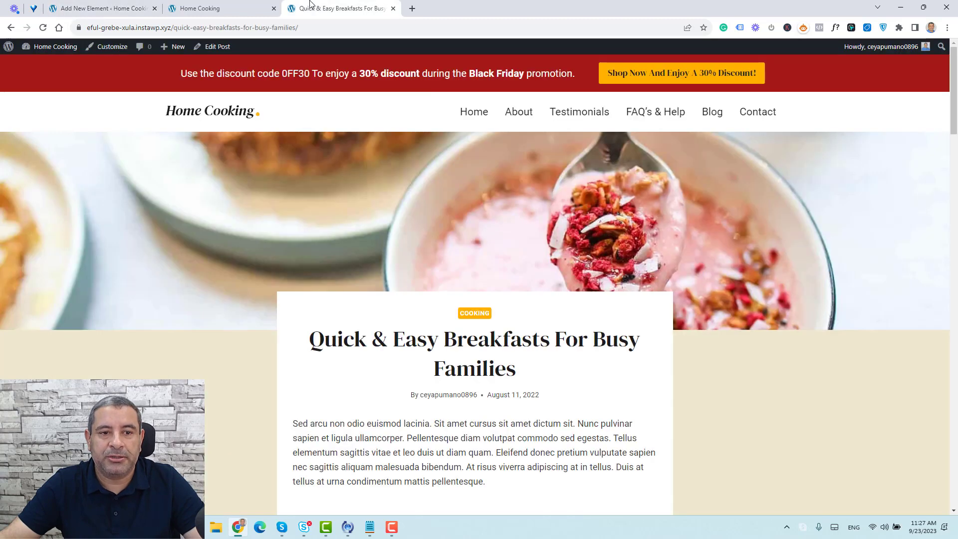
{"action": "left_click", "coordinate": [220, 8]}
{"action": "left_click", "coordinate": [43, 25]}
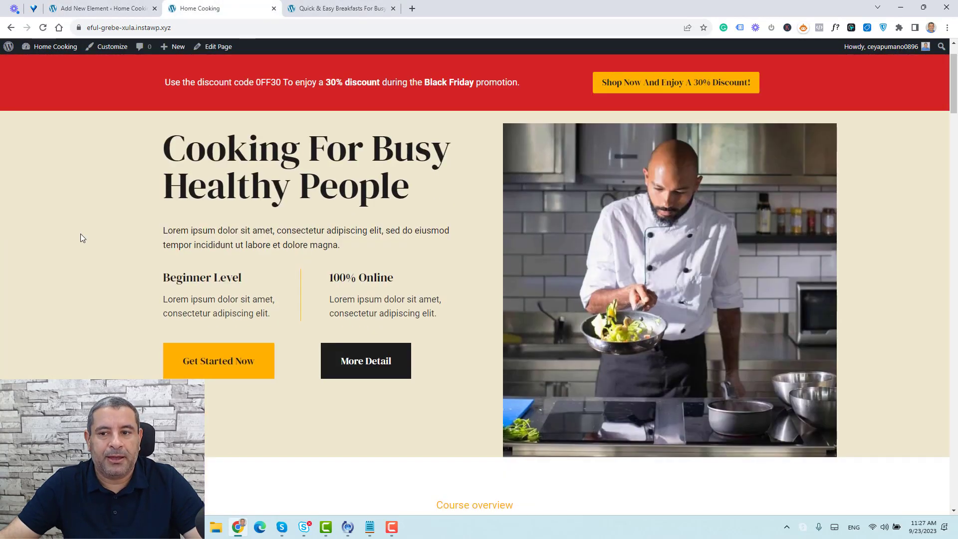
{"action": "scroll", "coordinate": [80, 233], "scroll_direction": "down", "scroll_amount": 5}
{"action": "scroll", "coordinate": [80, 234], "scroll_direction": "up", "scroll_amount": 5}
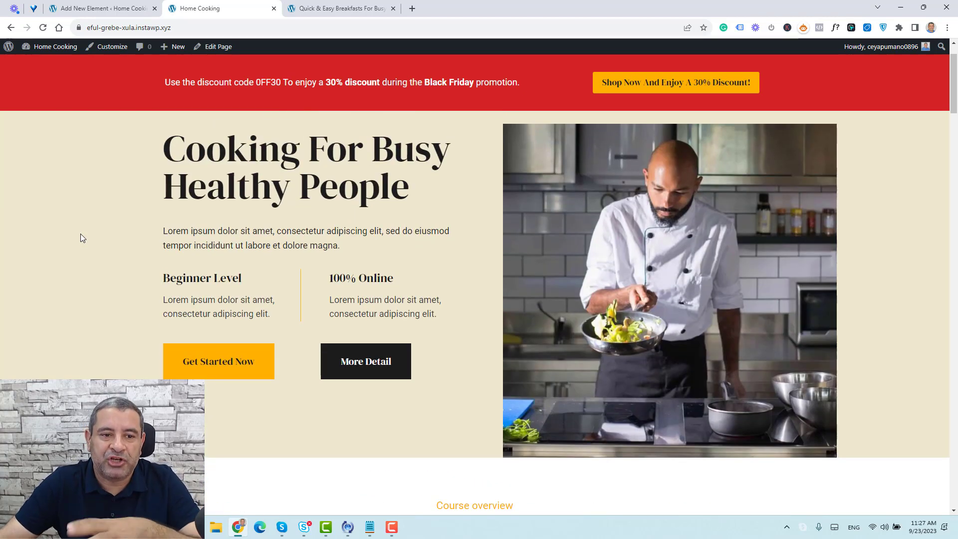
{"action": "scroll", "coordinate": [80, 234], "scroll_direction": "down", "scroll_amount": 5}
{"action": "scroll", "coordinate": [80, 234], "scroll_direction": "up", "scroll_amount": 6}
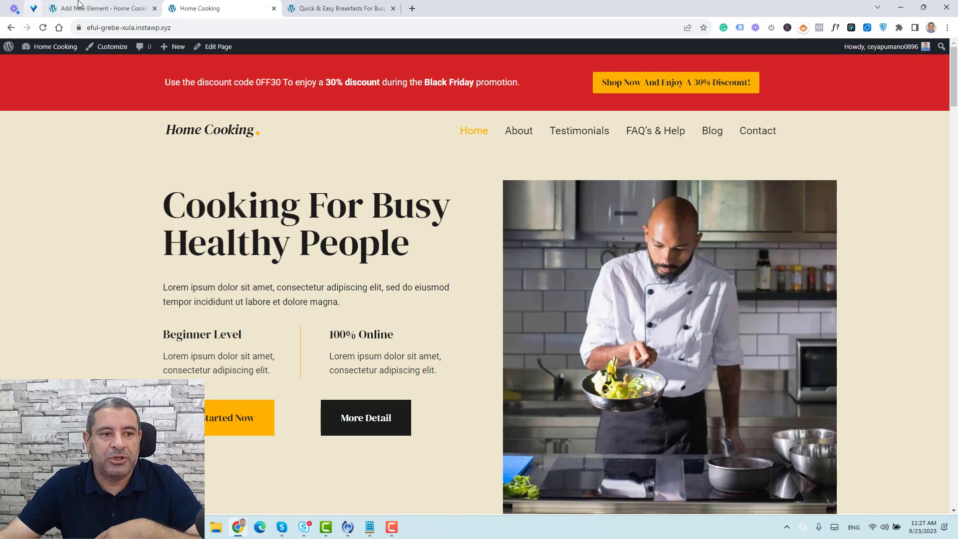
Reduce the banner row's top and bottom padding to X Small in the Black Friday element.
{"action": "left_click", "coordinate": [79, 8]}
{"action": "left_click", "coordinate": [92, 303]}
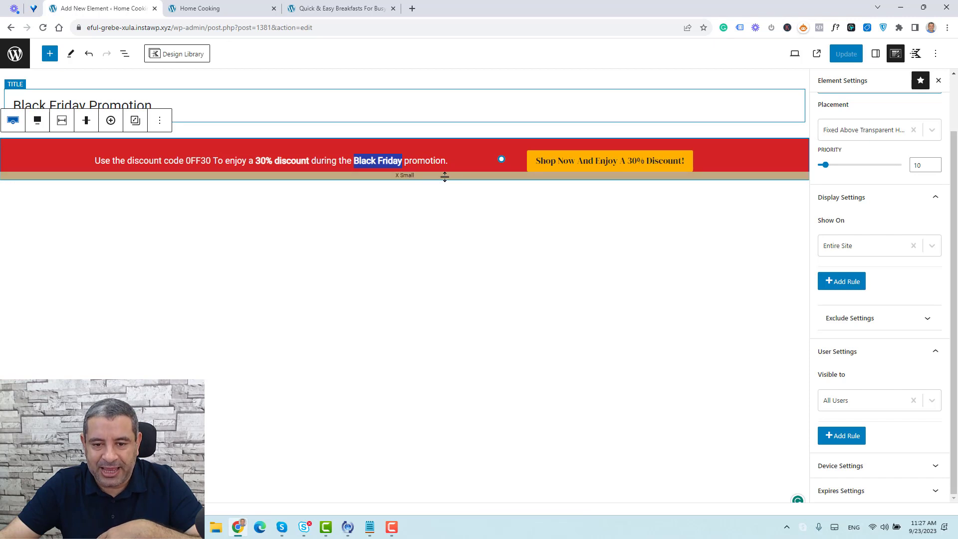
{"action": "left_click", "coordinate": [446, 156]}
{"action": "left_click", "coordinate": [445, 141]}
{"action": "left_click_drag", "start_coordinate": [445, 142], "coordinate": [445, 136]}
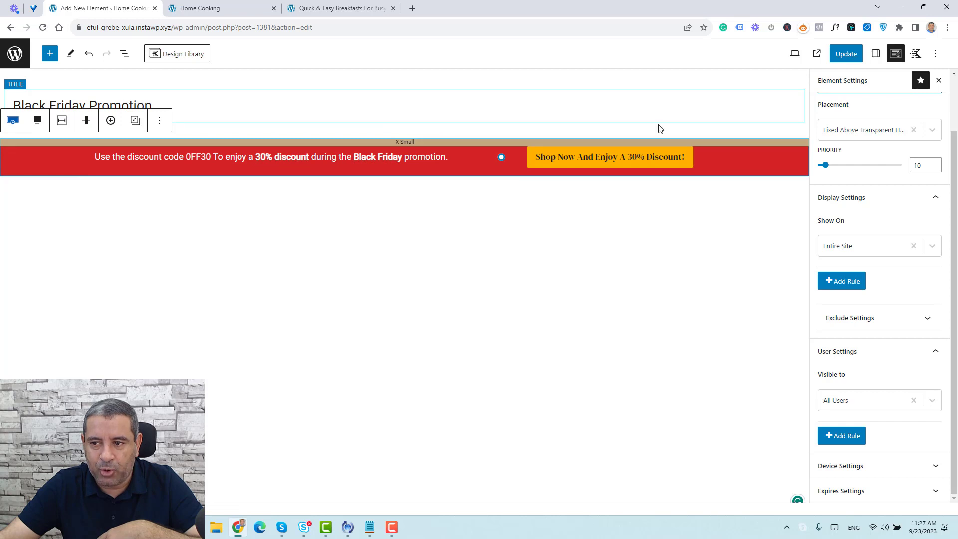
Update the element after checking the row's padding values, and reload the home page to view the bar.
{"action": "scroll", "coordinate": [884, 93], "scroll_direction": "up", "scroll_amount": 2}
{"action": "left_click", "coordinate": [875, 53]}
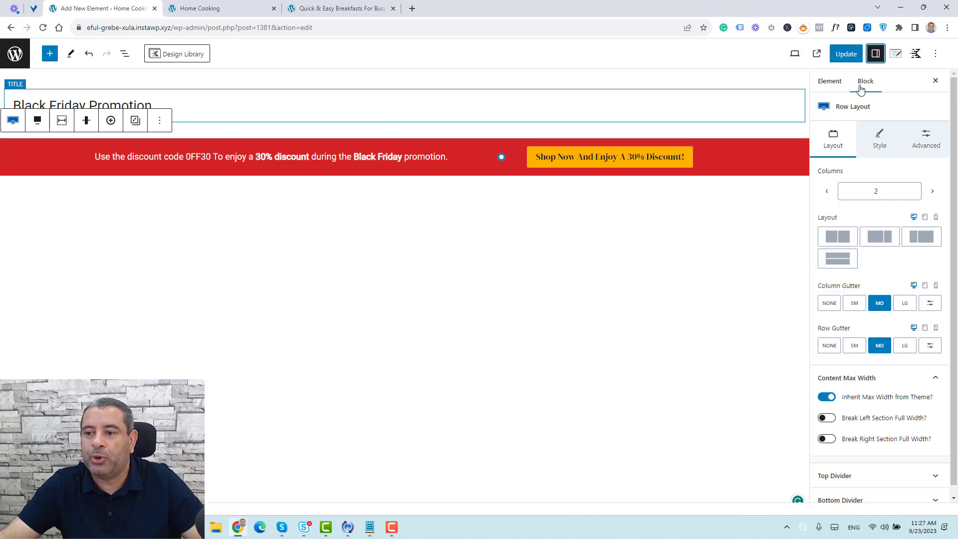
{"action": "left_click", "coordinate": [926, 143]}
{"action": "left_click", "coordinate": [824, 198]}
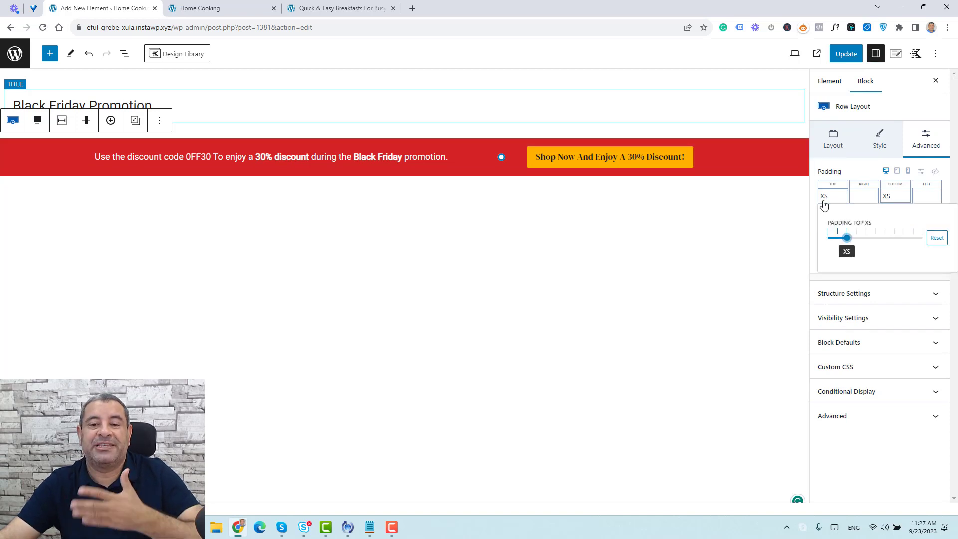
{"action": "left_click", "coordinate": [846, 54]}
{"action": "left_click", "coordinate": [219, 9]}
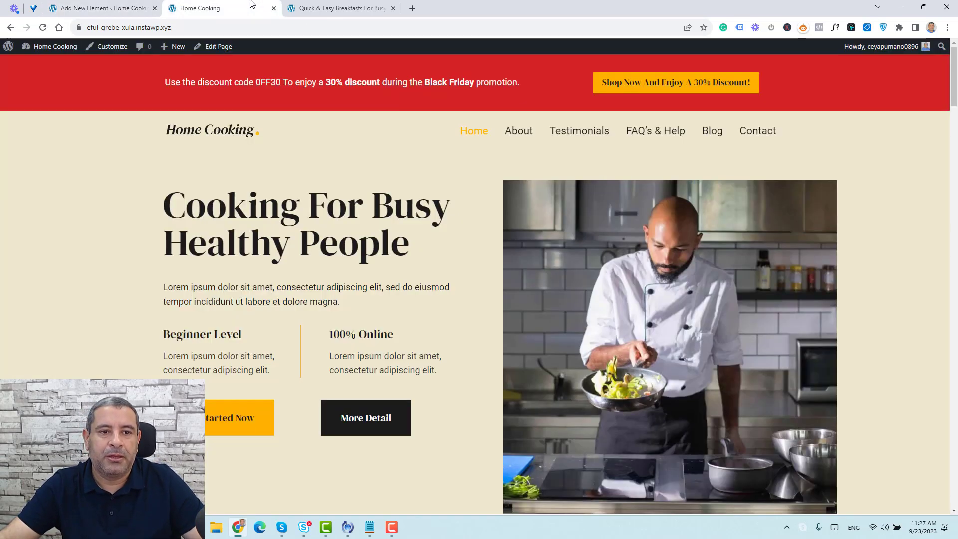
{"action": "left_click", "coordinate": [43, 28]}
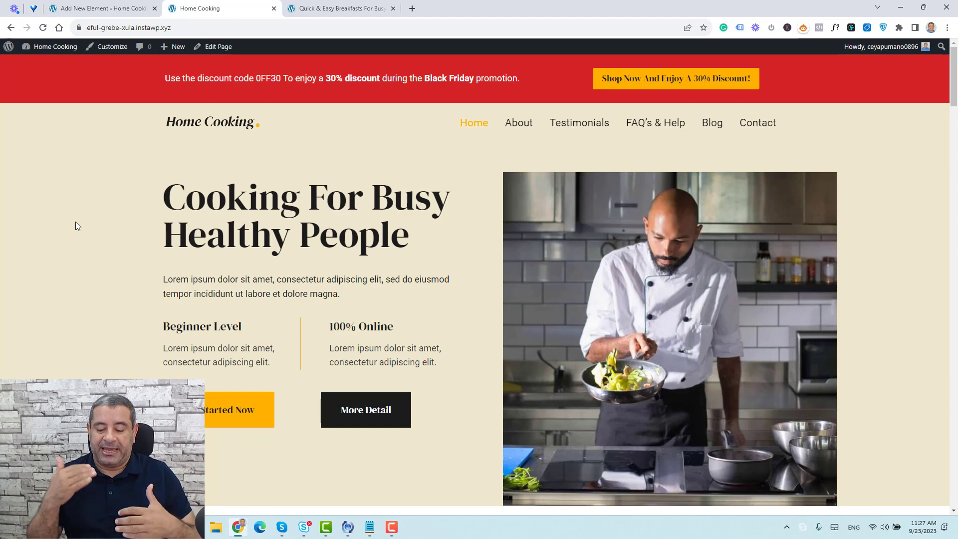
Change the element's placement to Fixed On Bottom and update it.
{"action": "left_click", "coordinate": [82, 11]}
{"action": "left_click", "coordinate": [895, 55]}
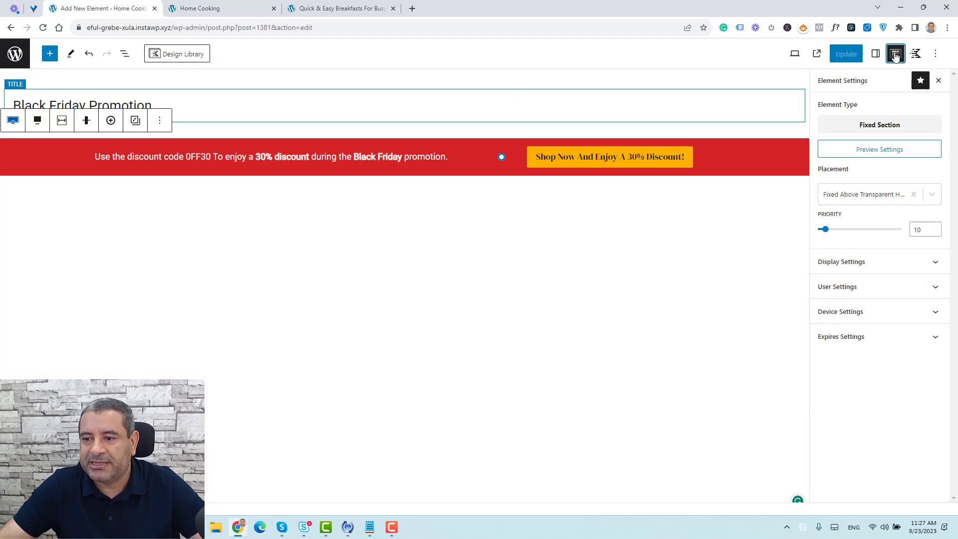
{"action": "left_click", "coordinate": [881, 199]}
{"action": "scroll", "coordinate": [879, 270], "scroll_direction": "down", "scroll_amount": 2}
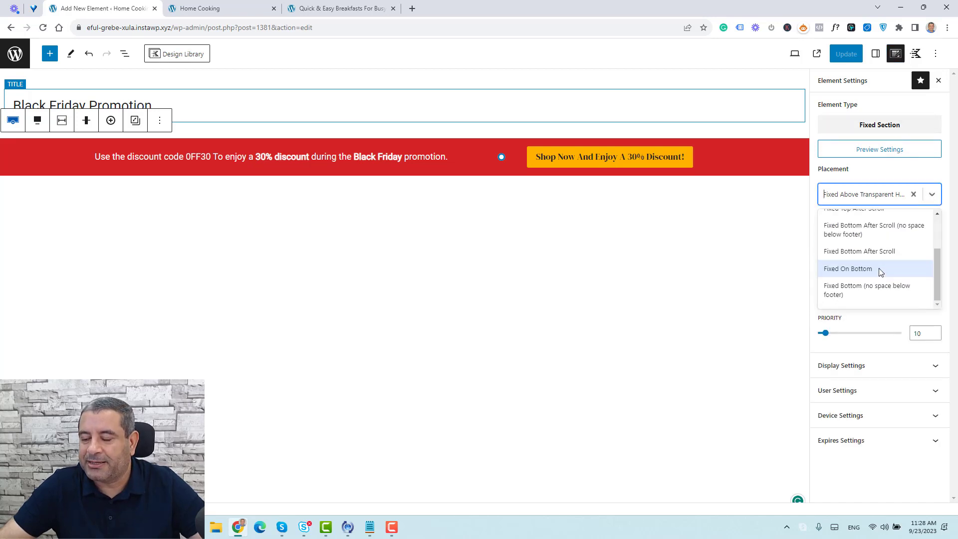
{"action": "left_click", "coordinate": [879, 269]}
{"action": "left_click", "coordinate": [847, 60]}
Reload the home page and scroll through it to check the bar's position.
{"action": "left_click", "coordinate": [210, 8]}
{"action": "left_click", "coordinate": [43, 27]}
{"action": "scroll", "coordinate": [74, 249], "scroll_direction": "down", "scroll_amount": 7}
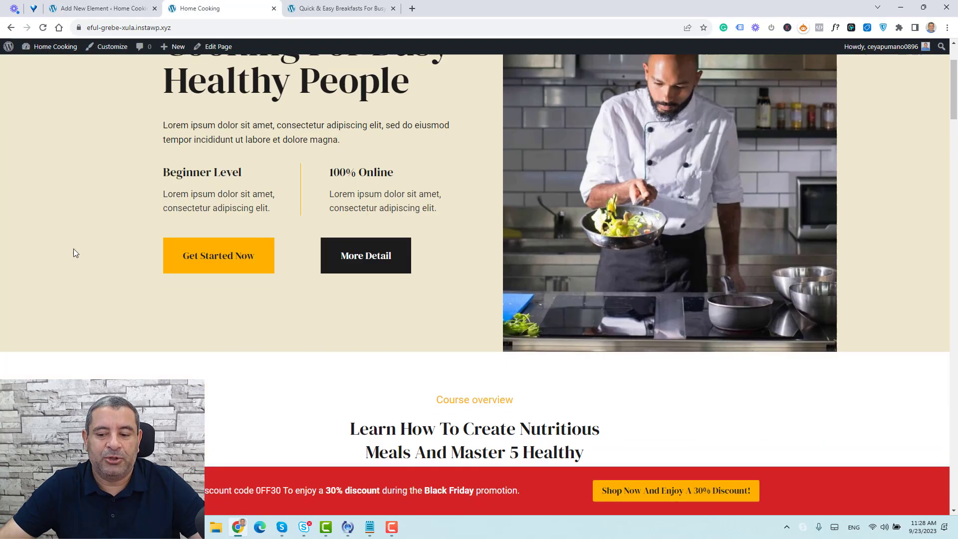
{"action": "scroll", "coordinate": [73, 253], "scroll_direction": "down", "scroll_amount": 5}
{"action": "scroll", "coordinate": [74, 253], "scroll_direction": "up", "scroll_amount": 10}
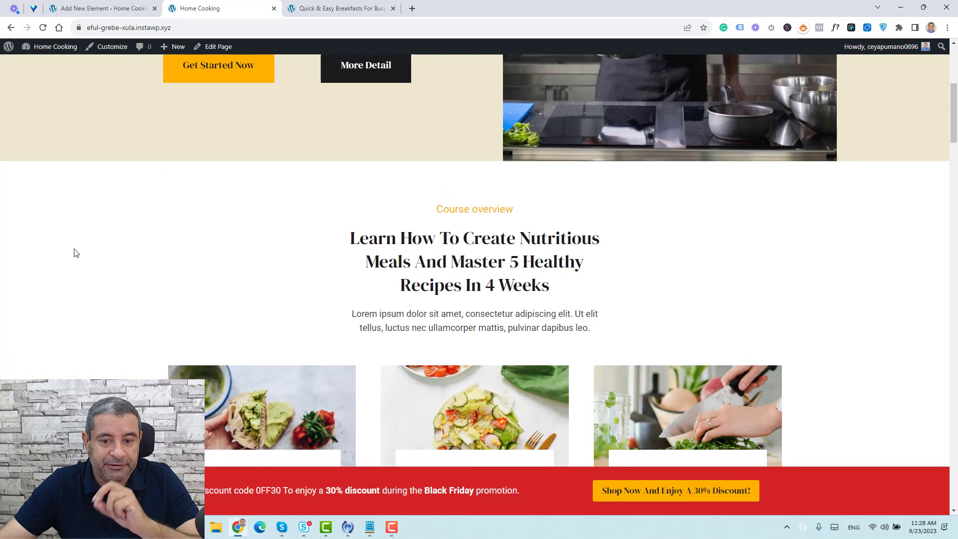